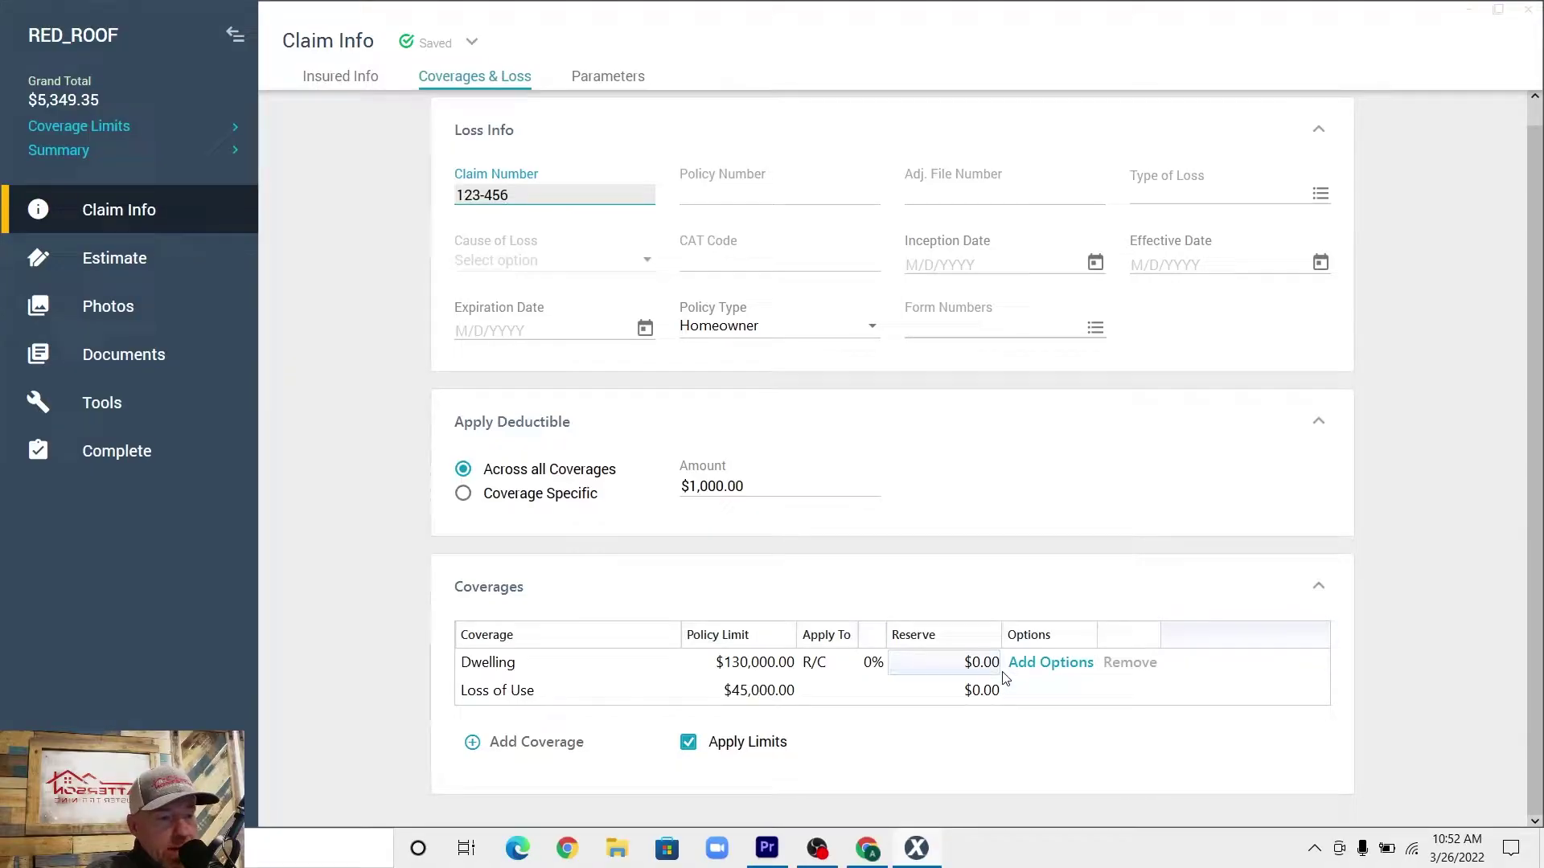
- Add a Tree Debris Removal additional coverage to Dwelling with a 1000 aggregate limit
click(1044, 665)
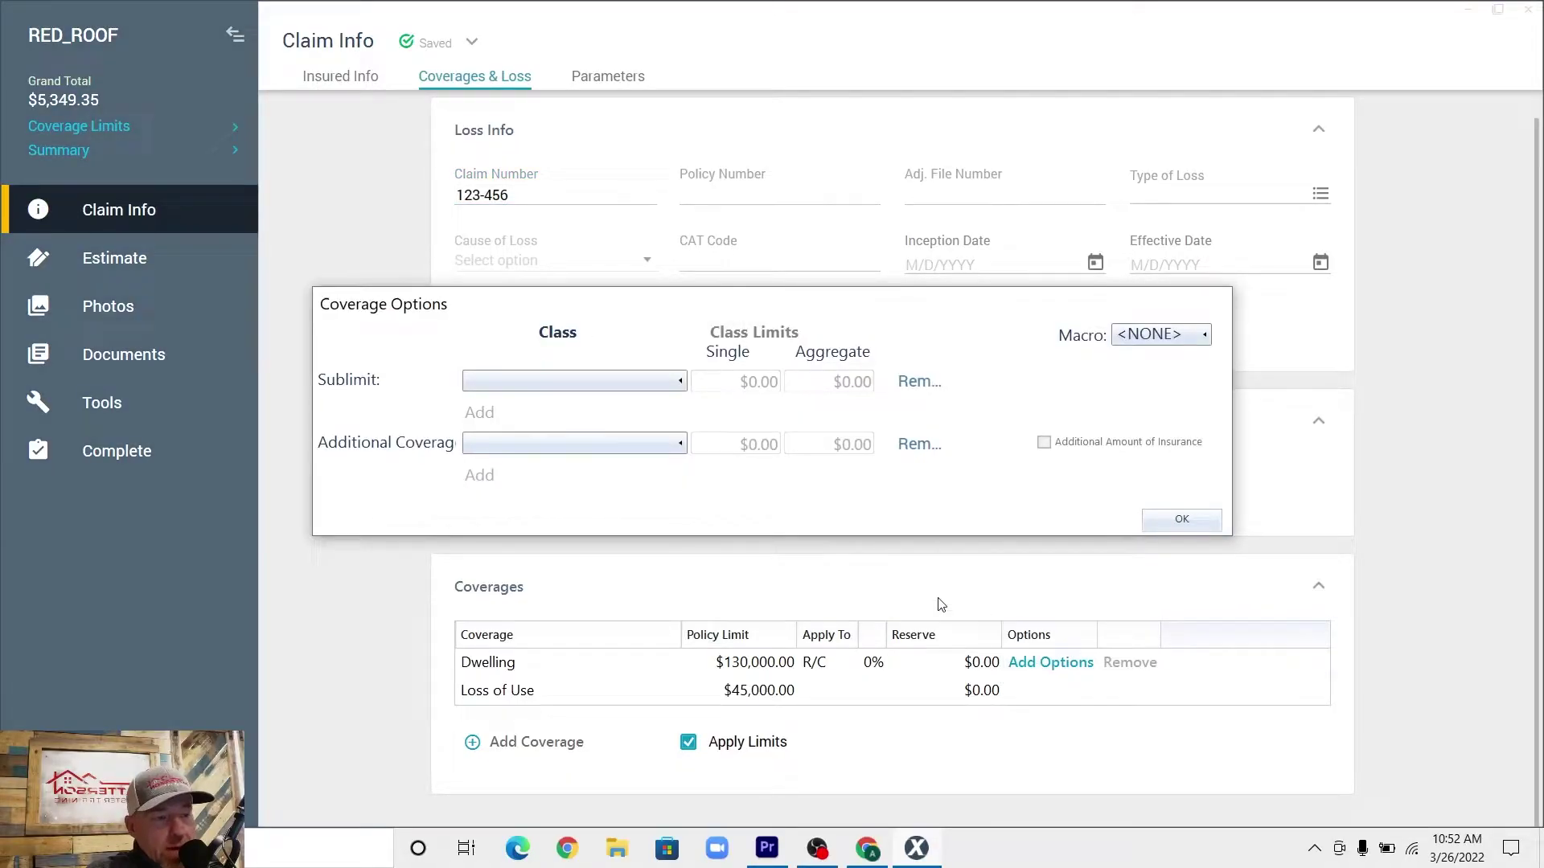
click(680, 443)
click(669, 470)
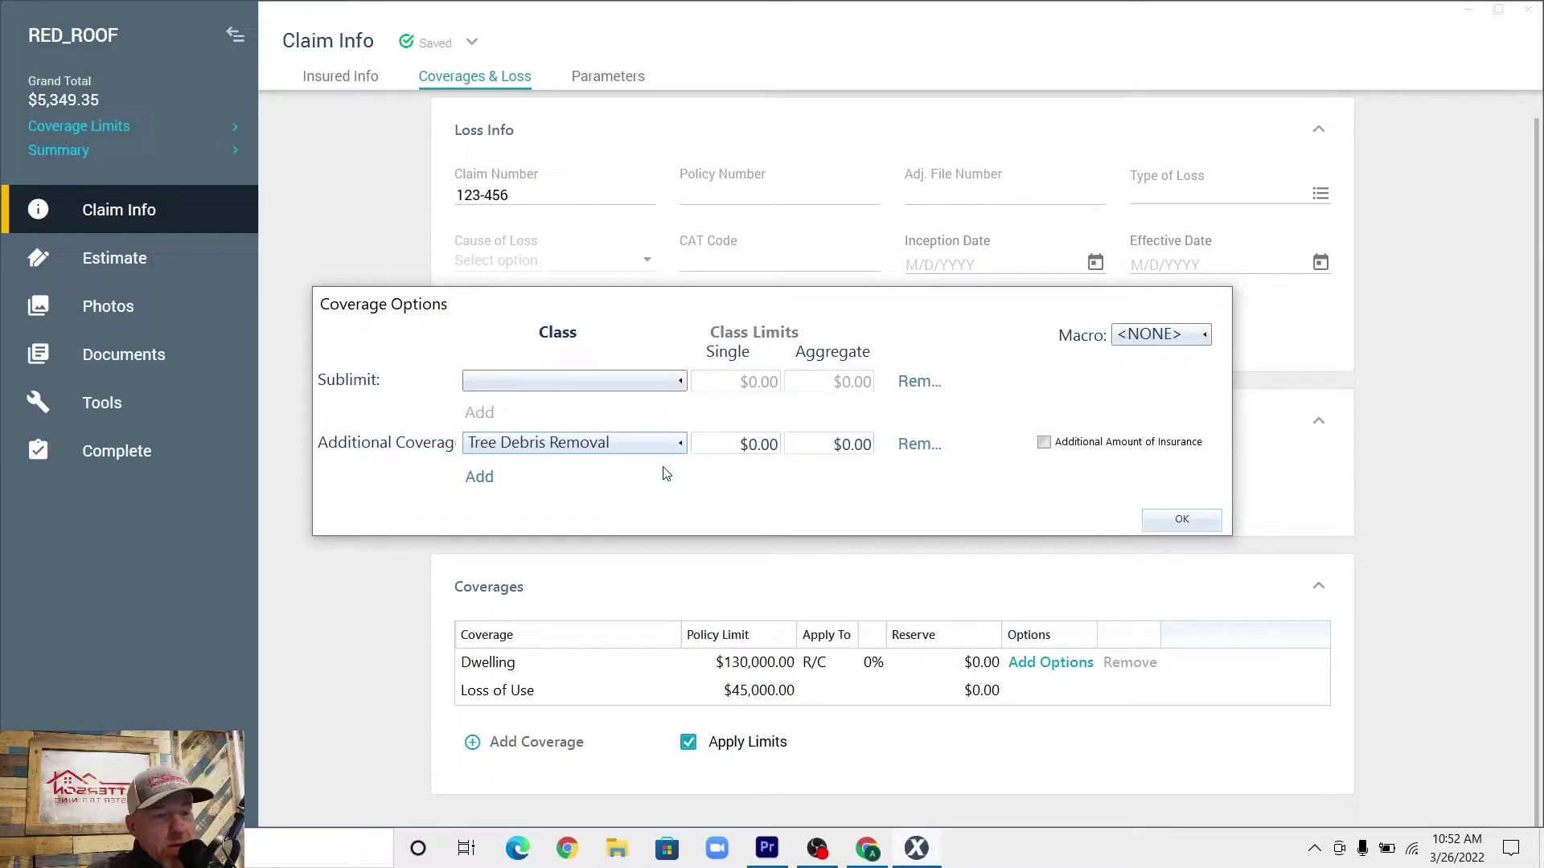
click(860, 444)
text(1000)
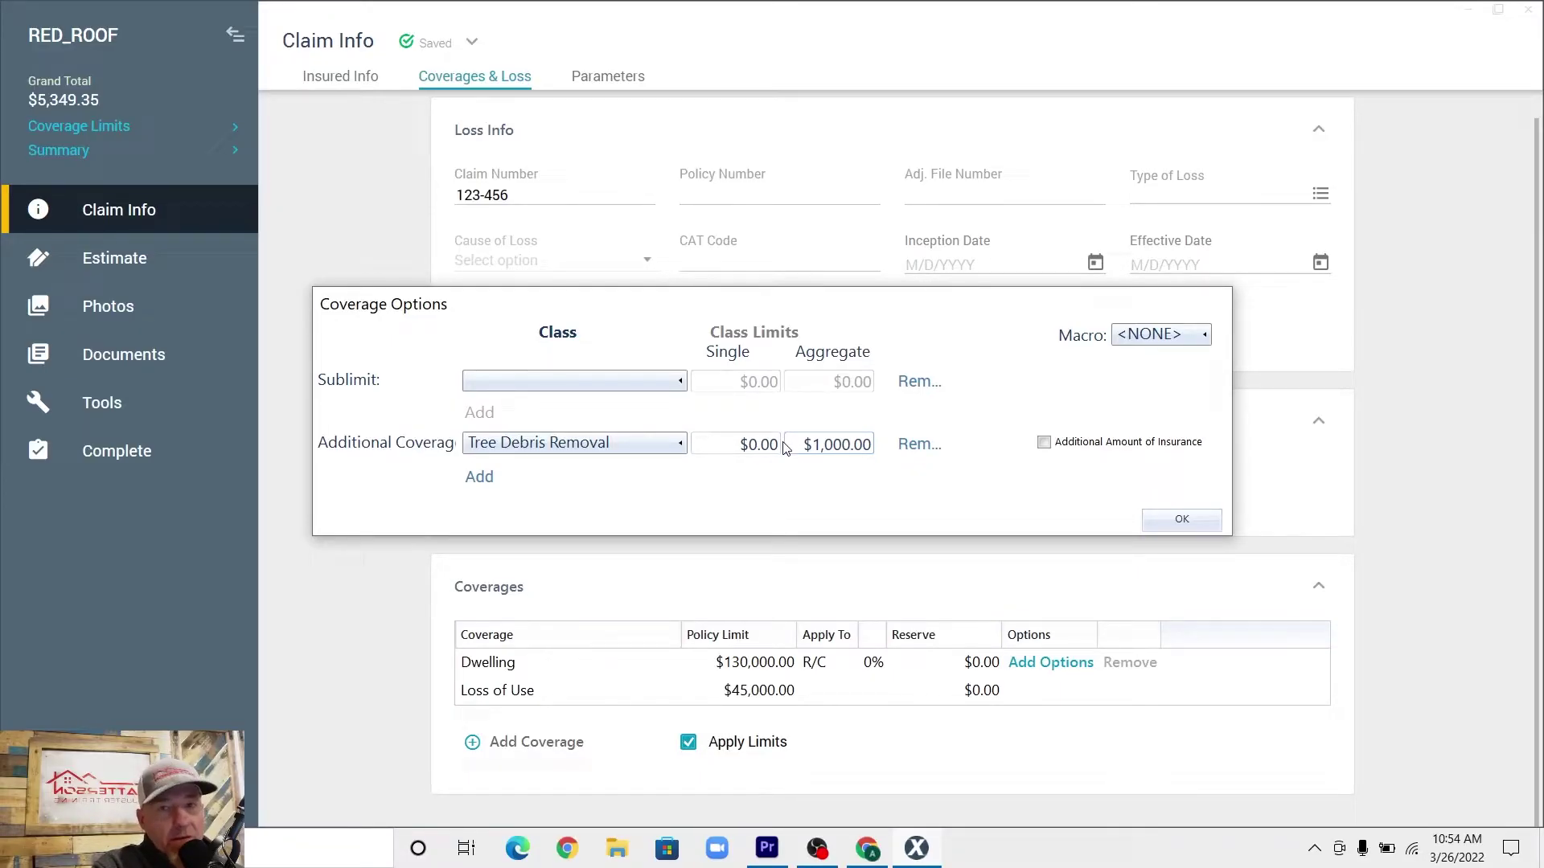
- Close Coverage Options and select the Debris Removal group in the estimate items
key(Return)
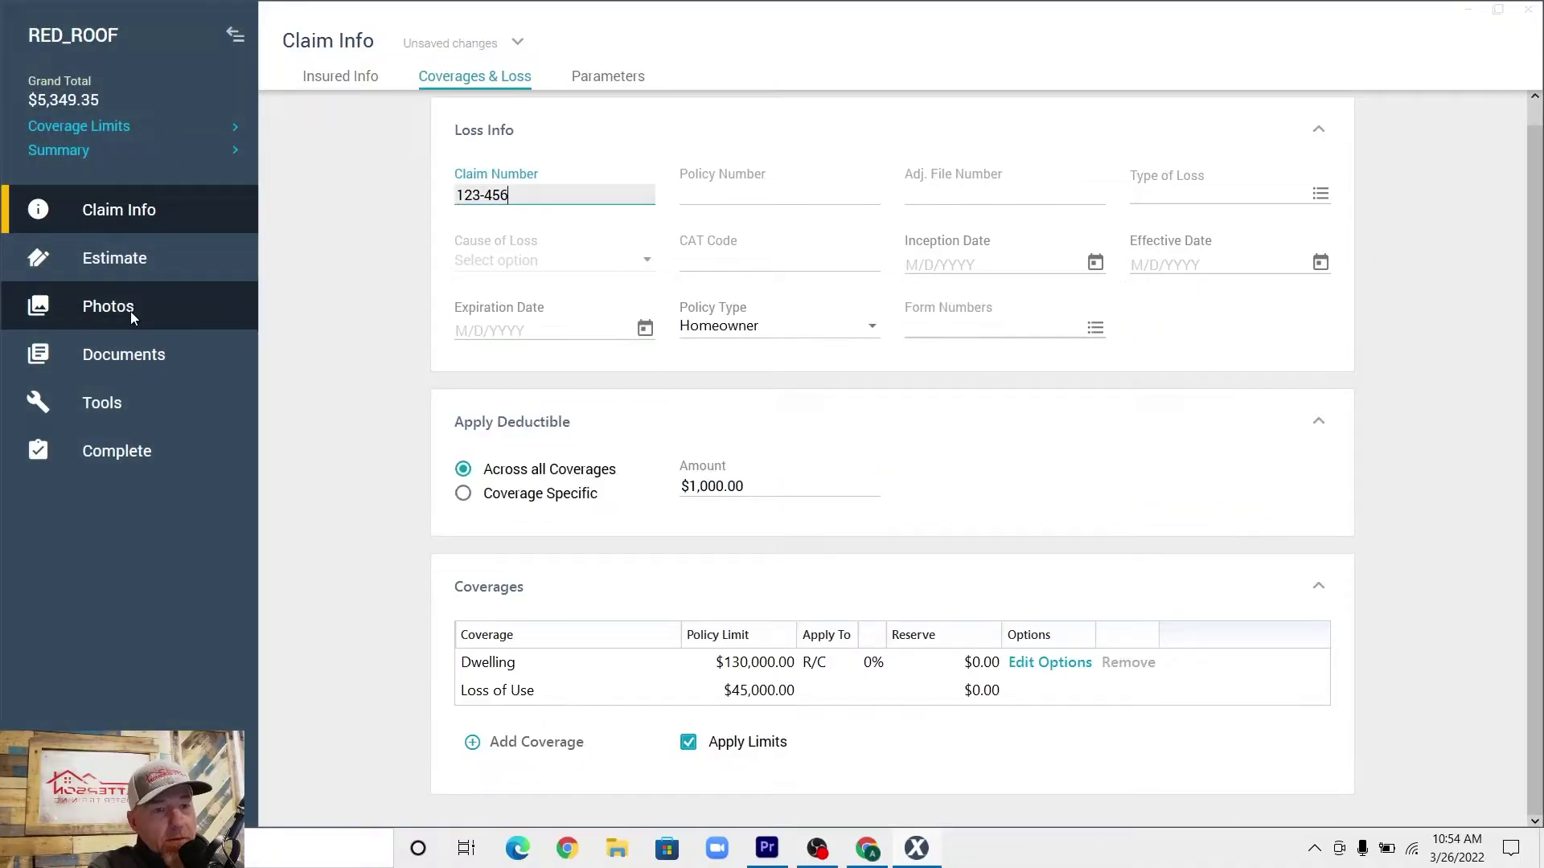
click(128, 259)
click(135, 356)
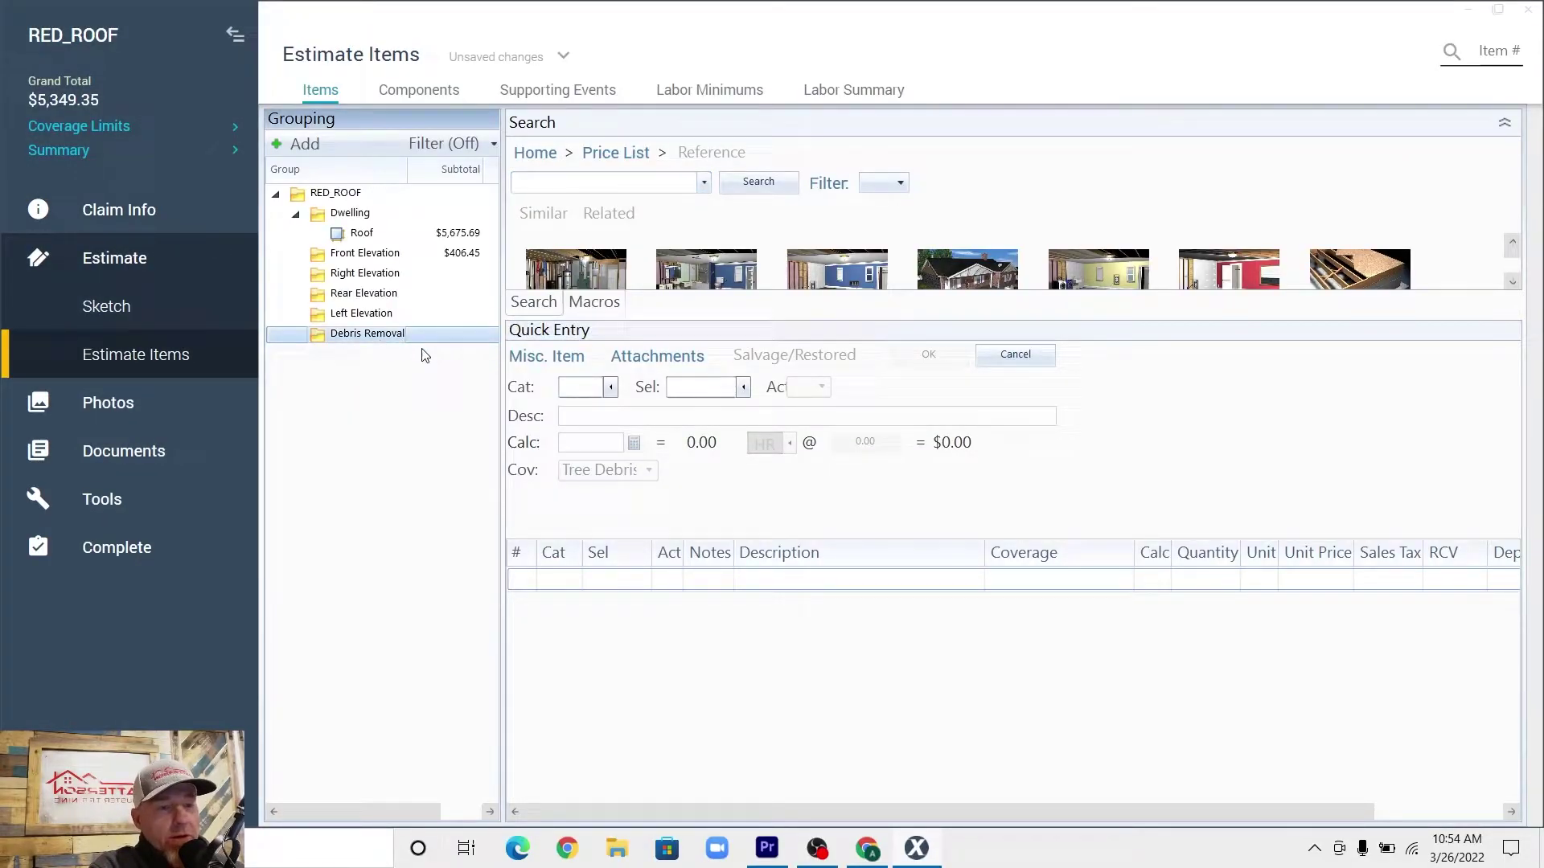
click(366, 336)
- Enter category DMO and try the TREELHR item code, then clear the code
click(572, 388)
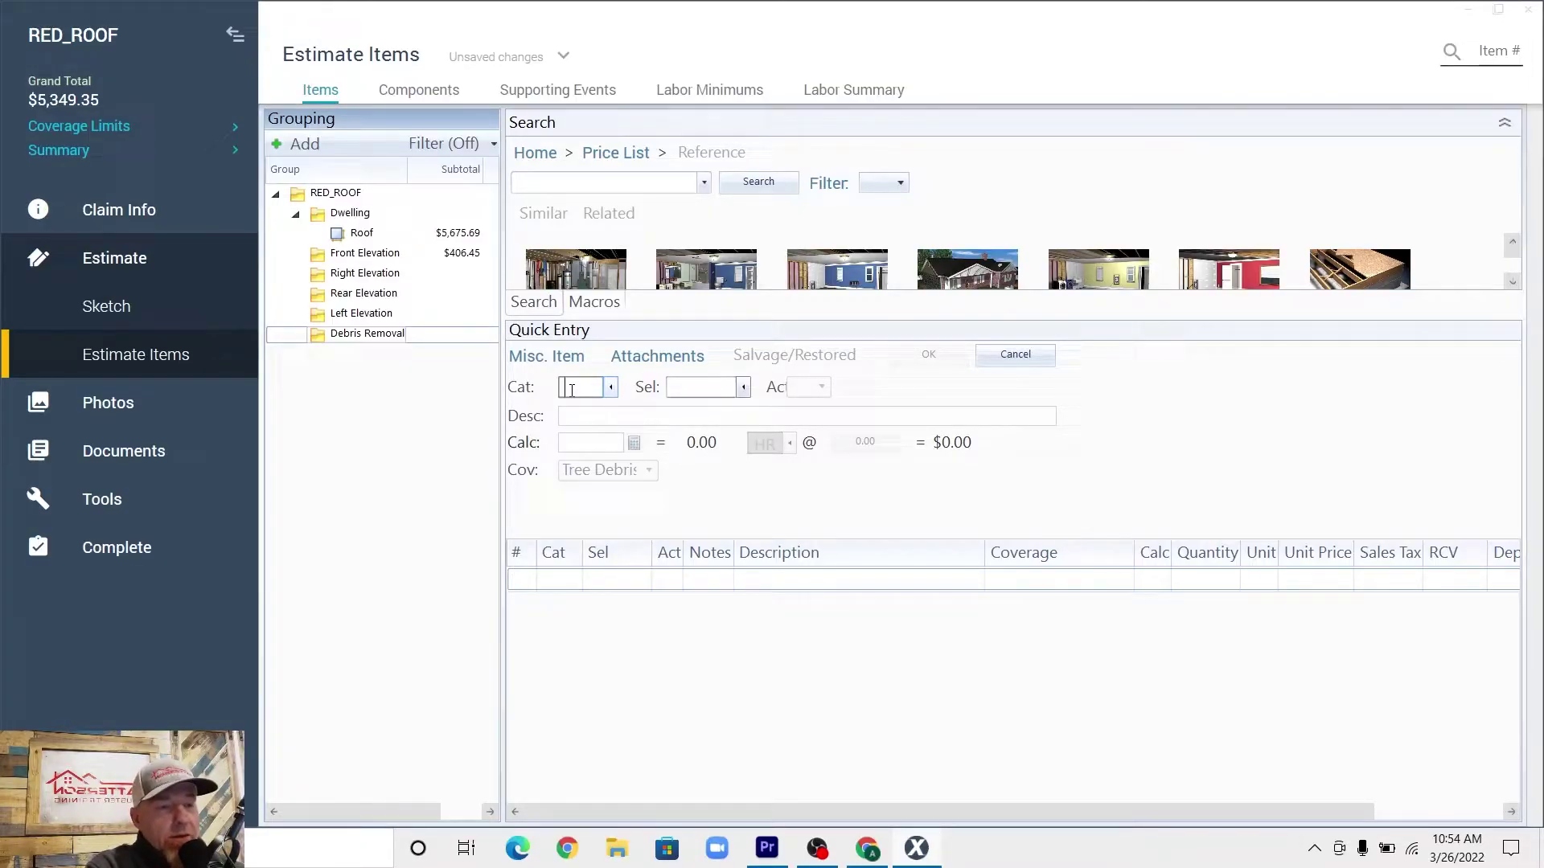
text(DMO)
key(Tab)
text(TR)
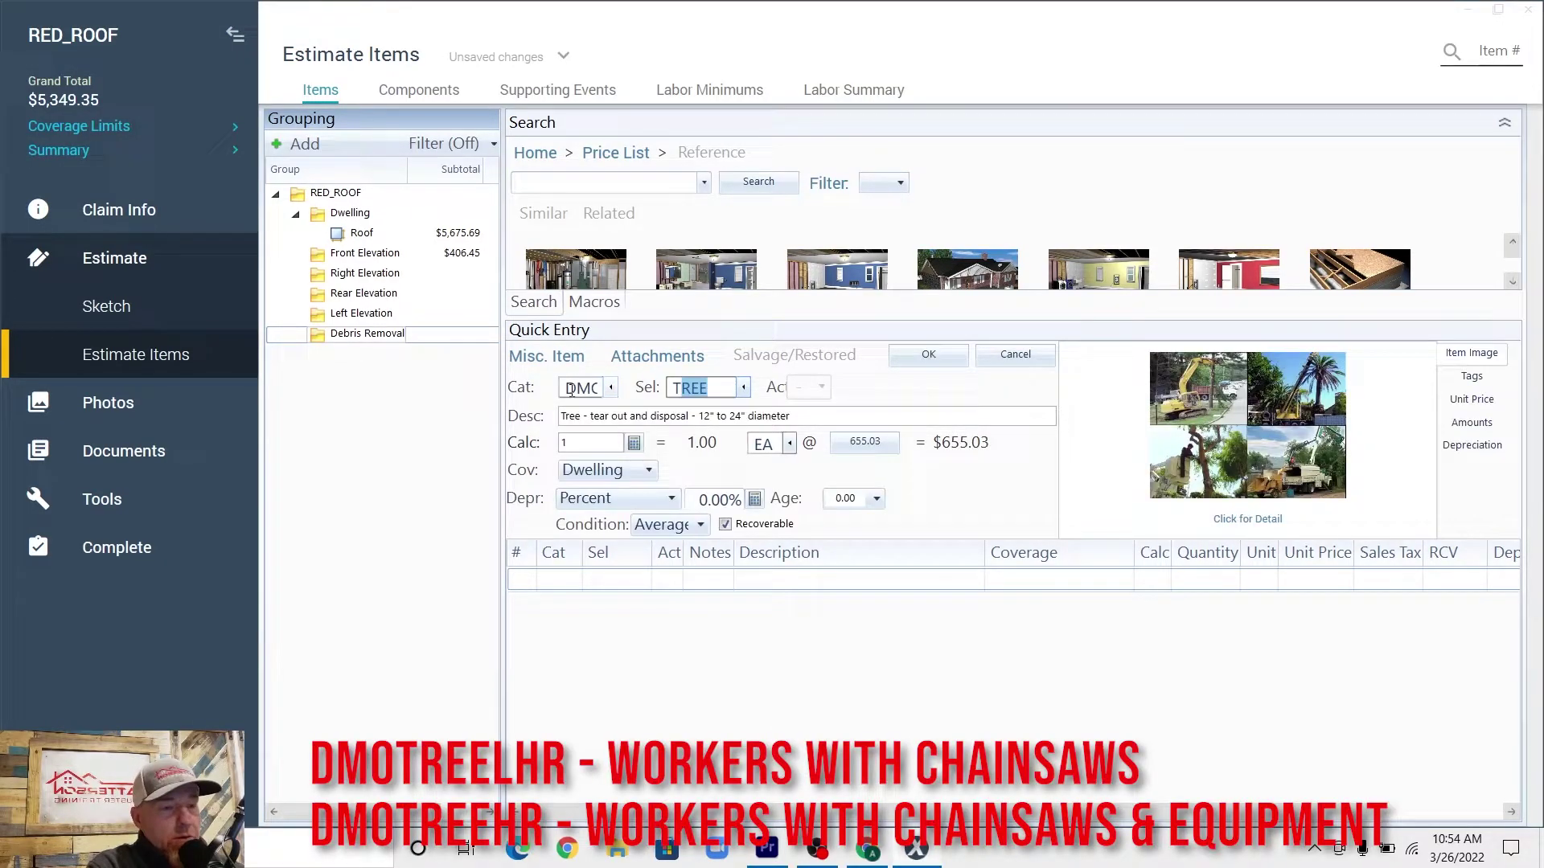
text(EELHR)
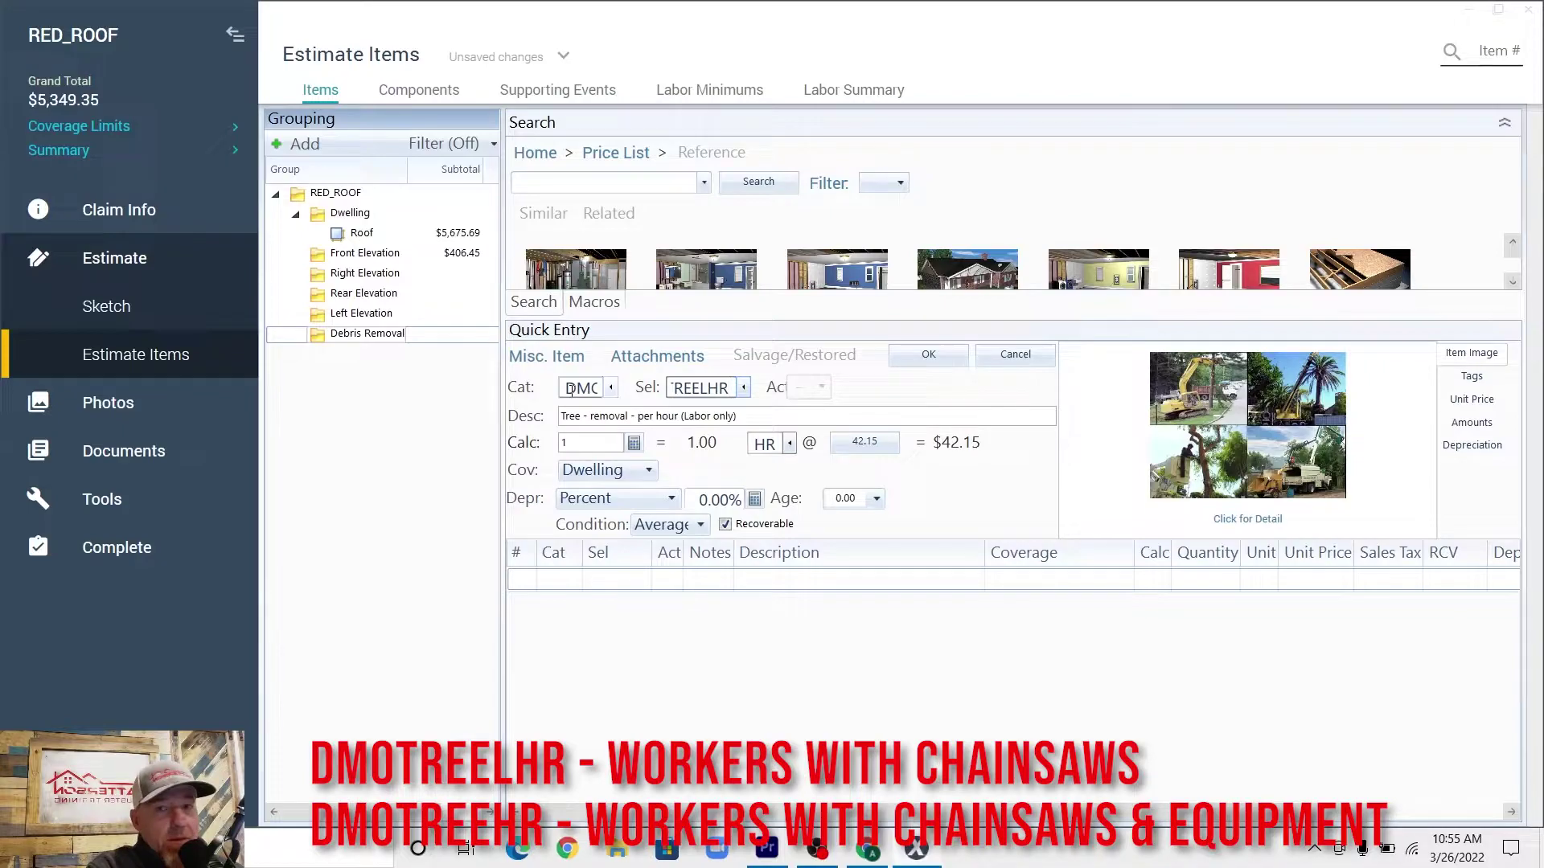
key(BackSpace)
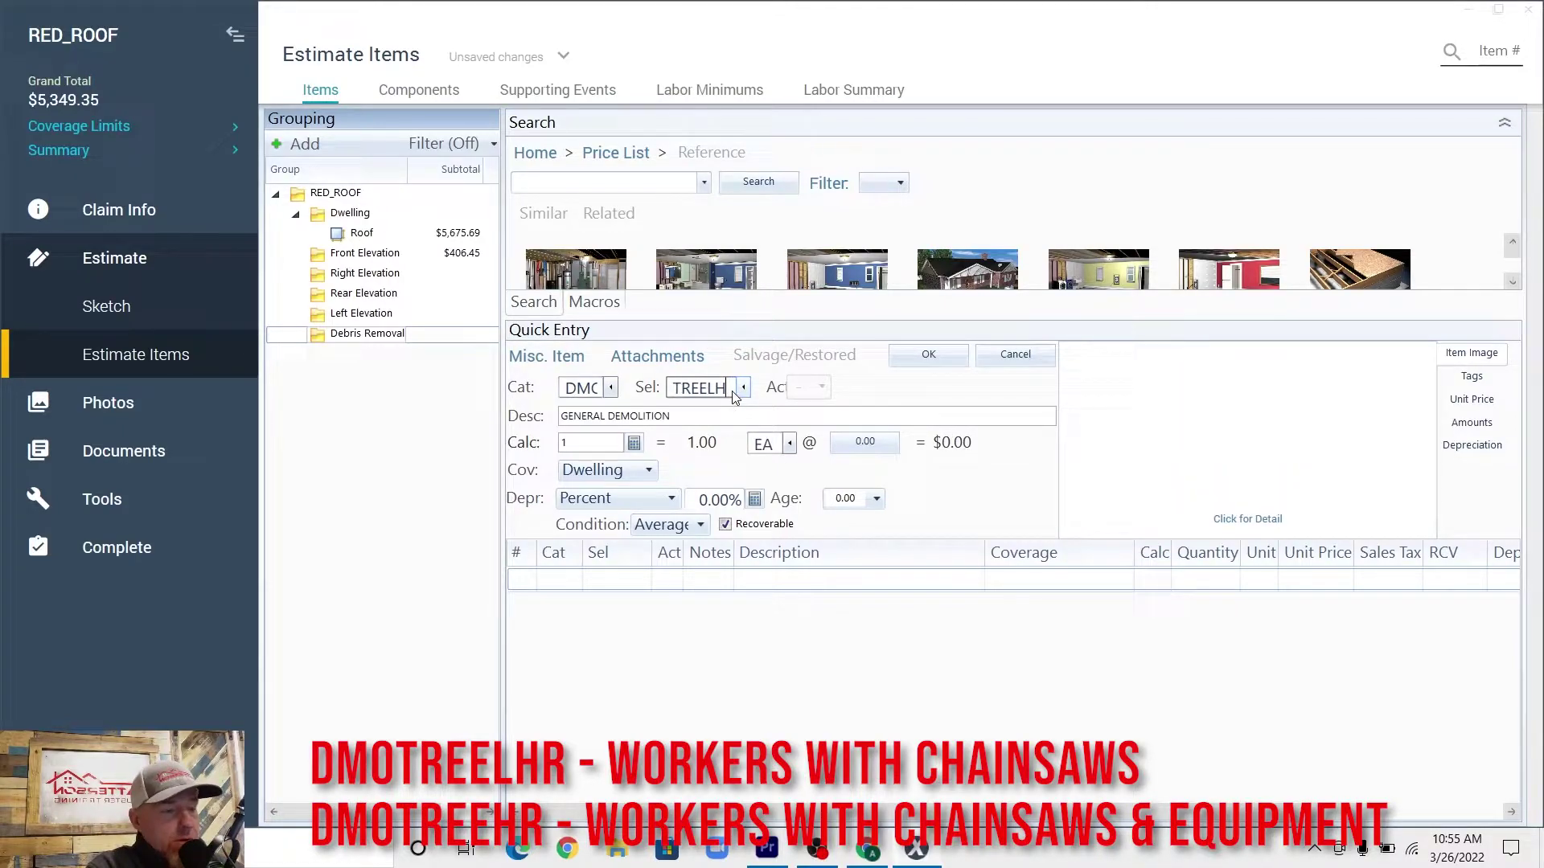
key(BackSpace)
key(BackSpace)
text(HR)
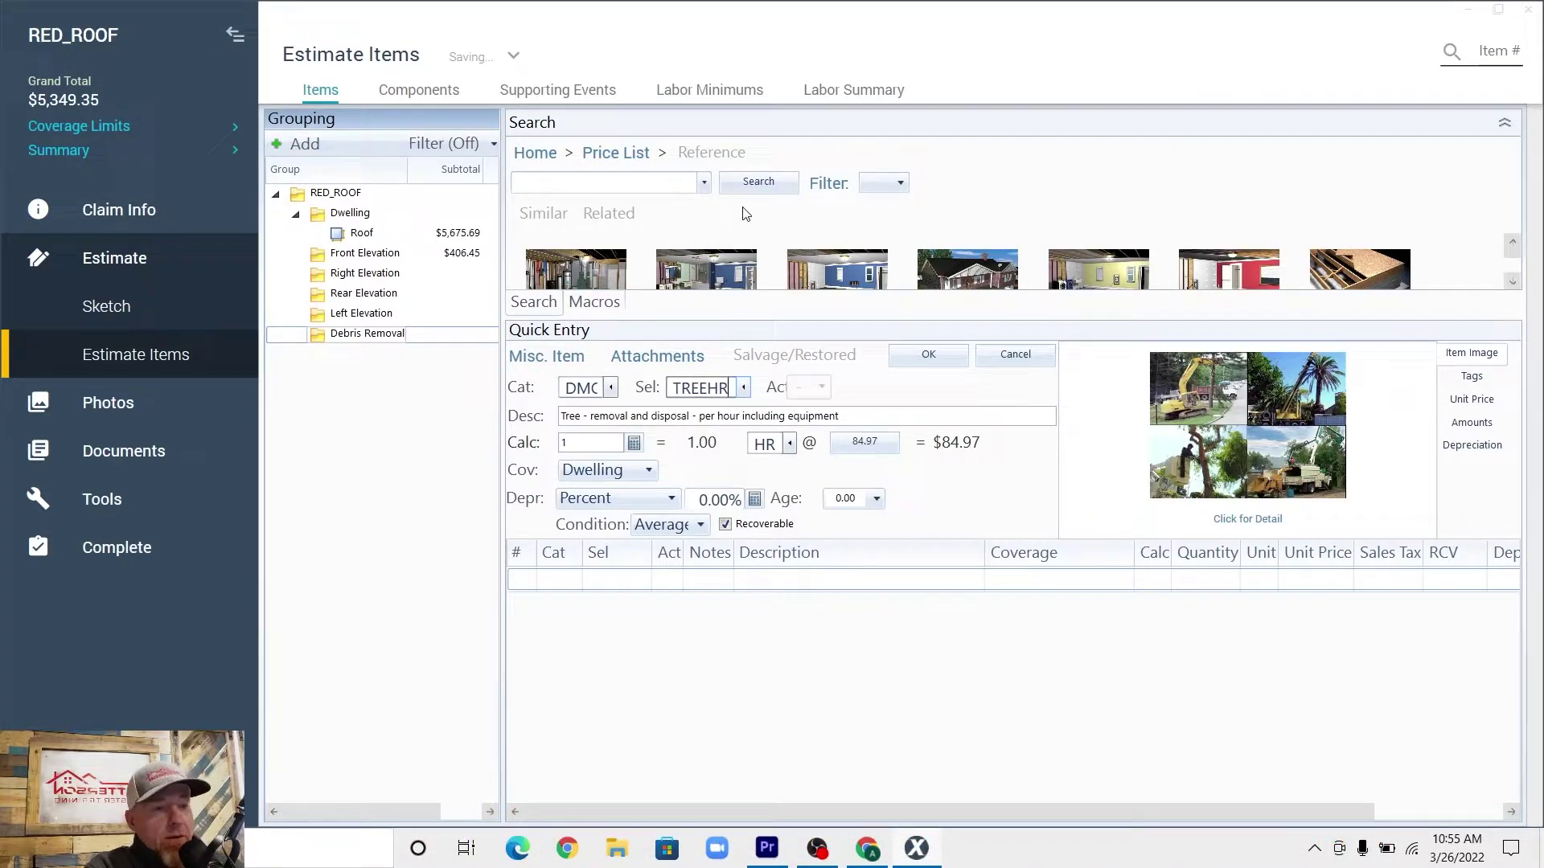
drag(675, 390, 733, 396)
key(BackSpace)
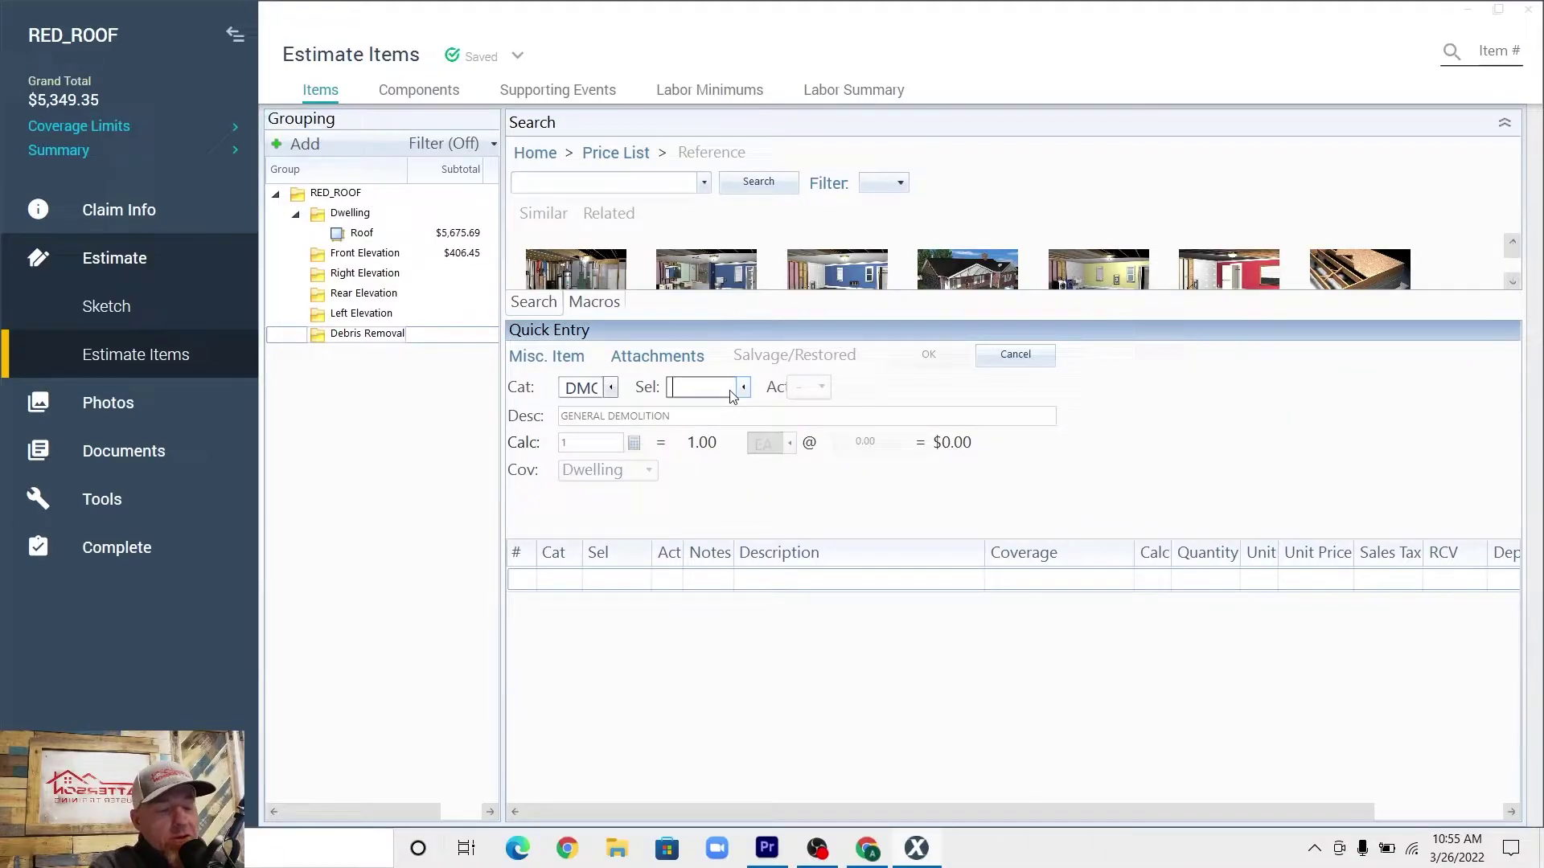
text(BIDITM)
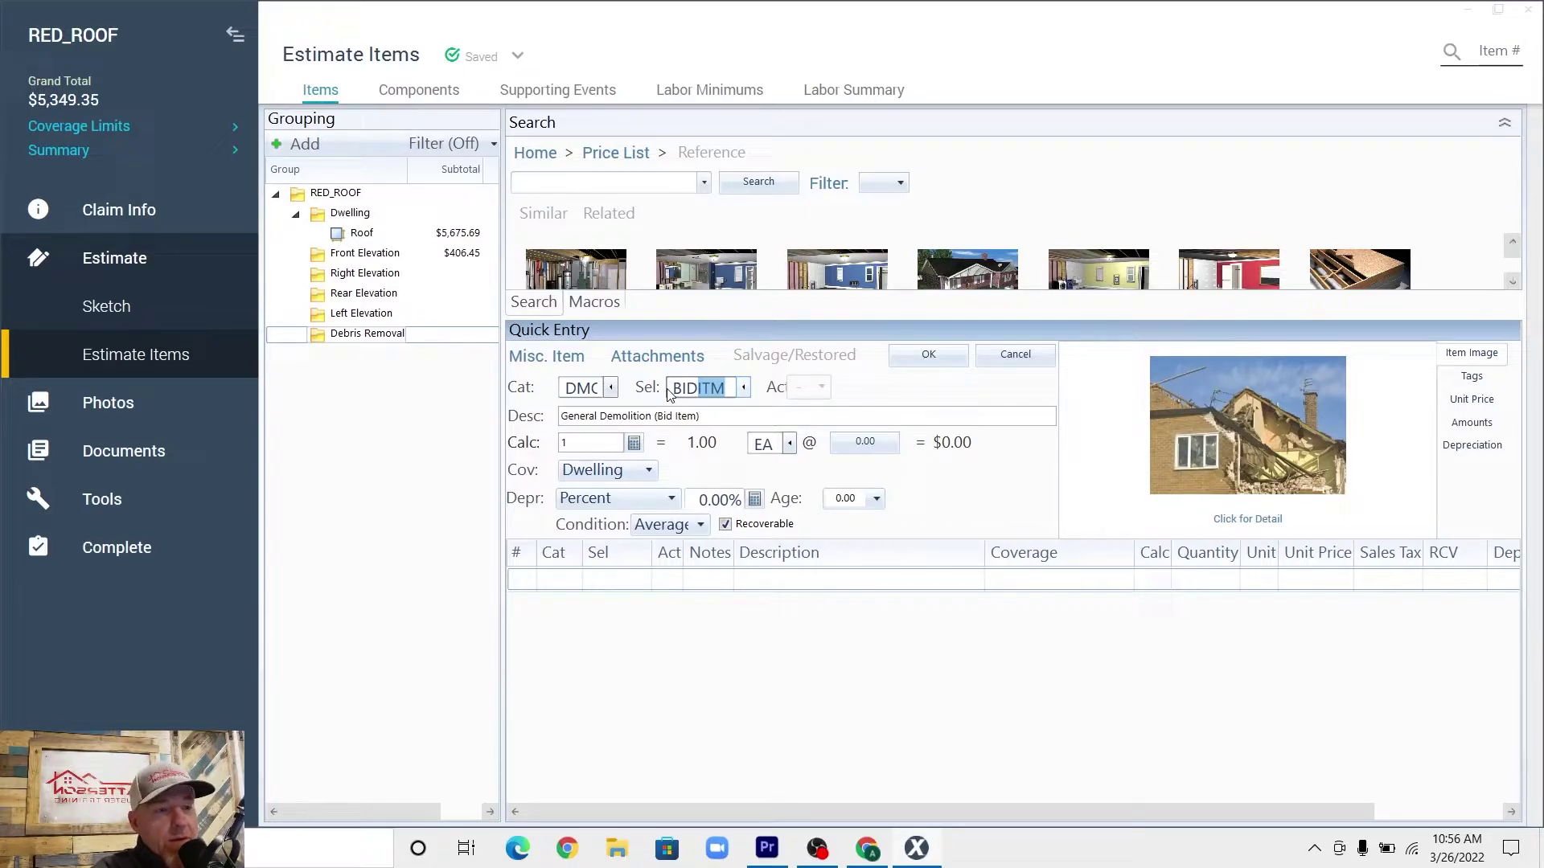
click(728, 387)
key(BackSpace)
key(BackSpace)
key(BackSpace)
key(BackSpace)
key(BackSpace)
key(BackSpace)
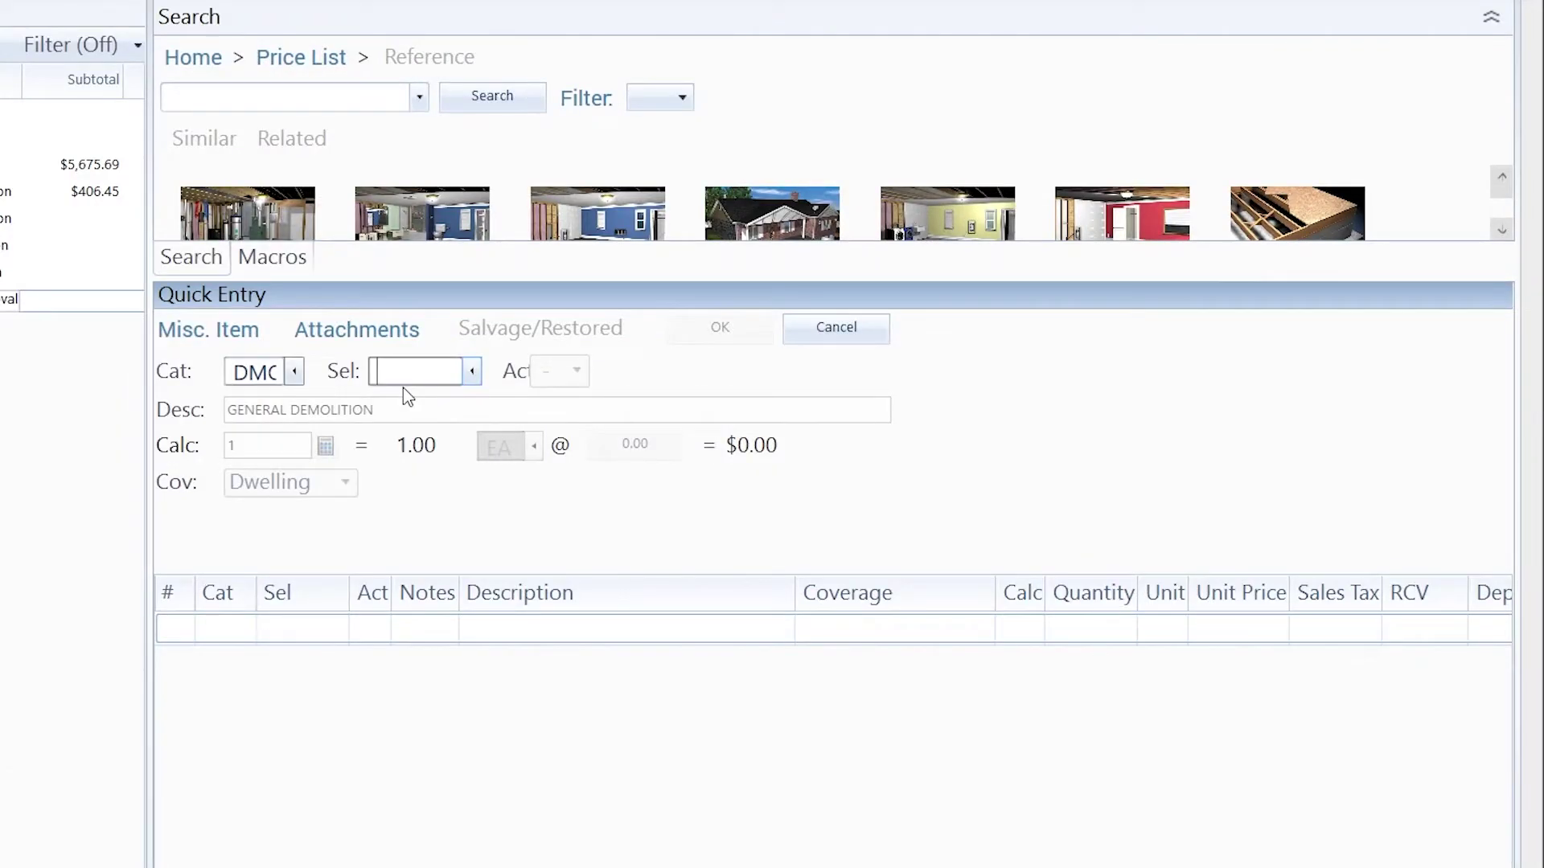
- Add the TREEL labor-only tree removal item at 8 hours ($337.20) after checking its details
text(TREE)
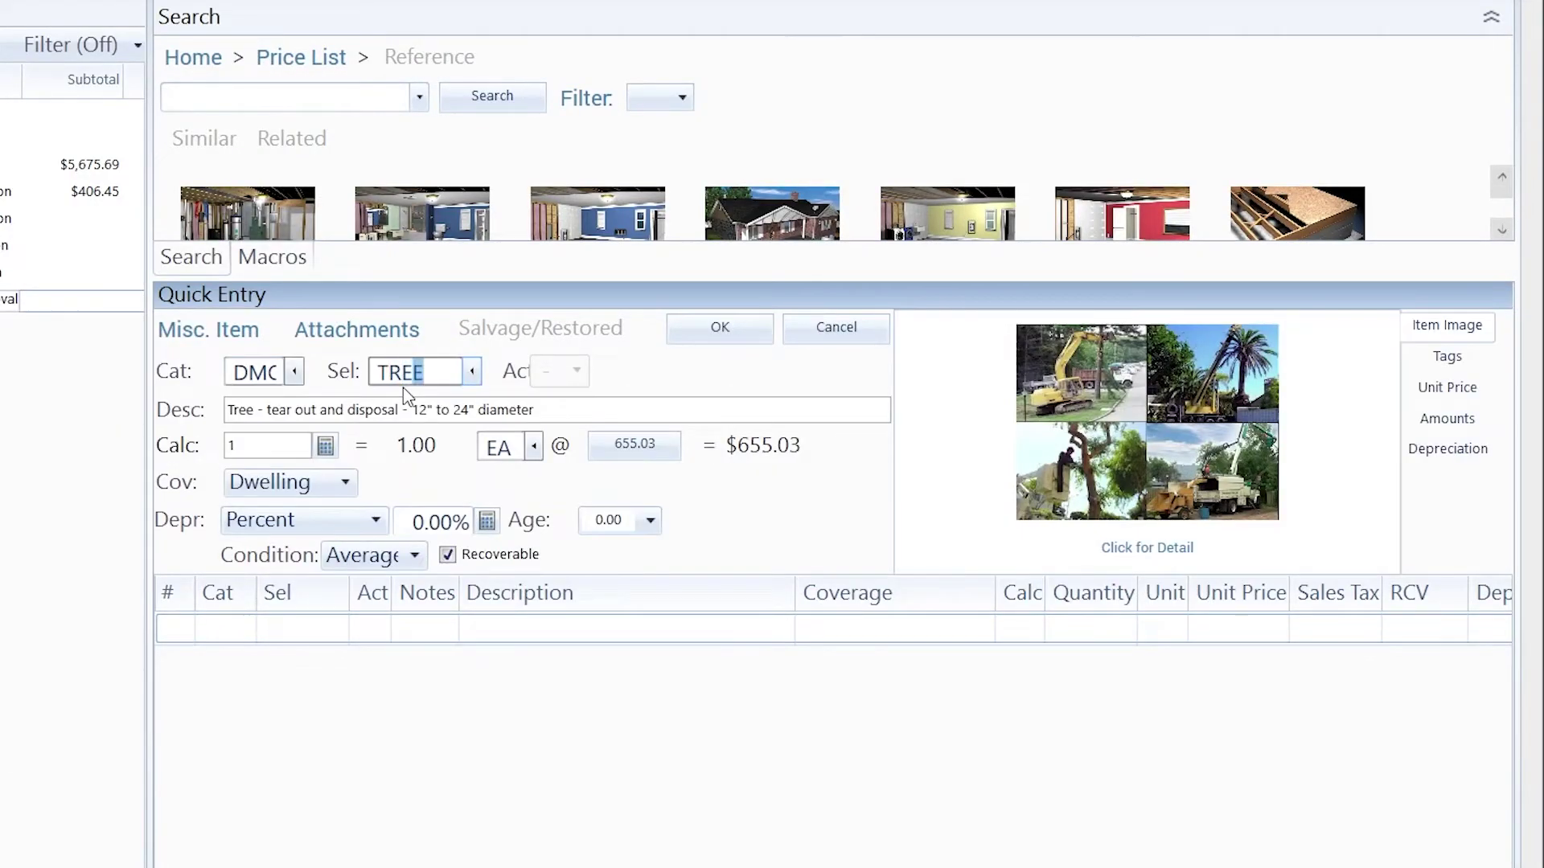
text(LHR)
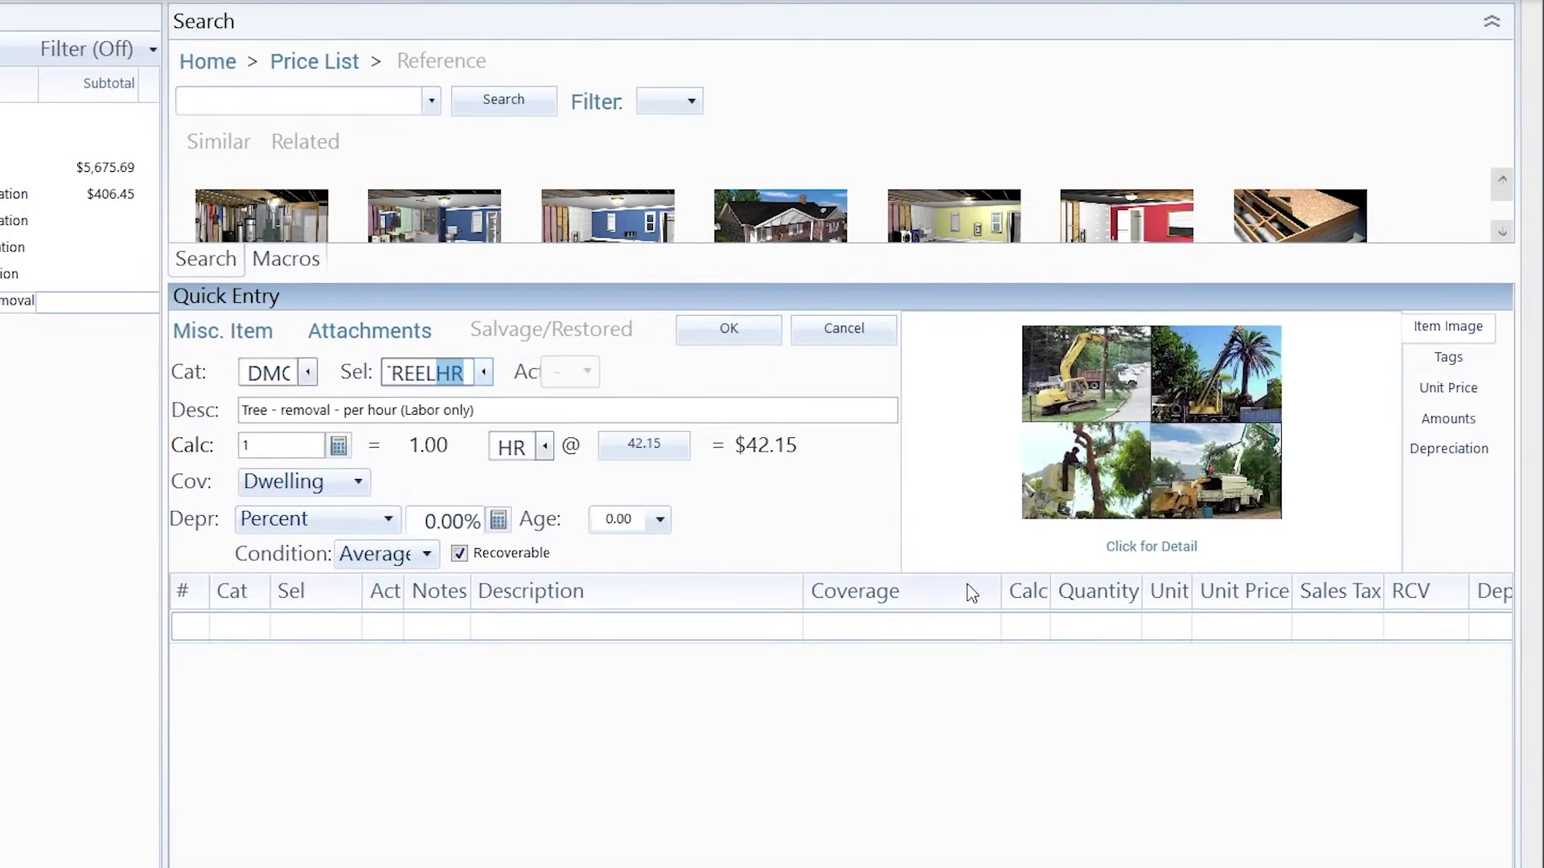
click(1152, 546)
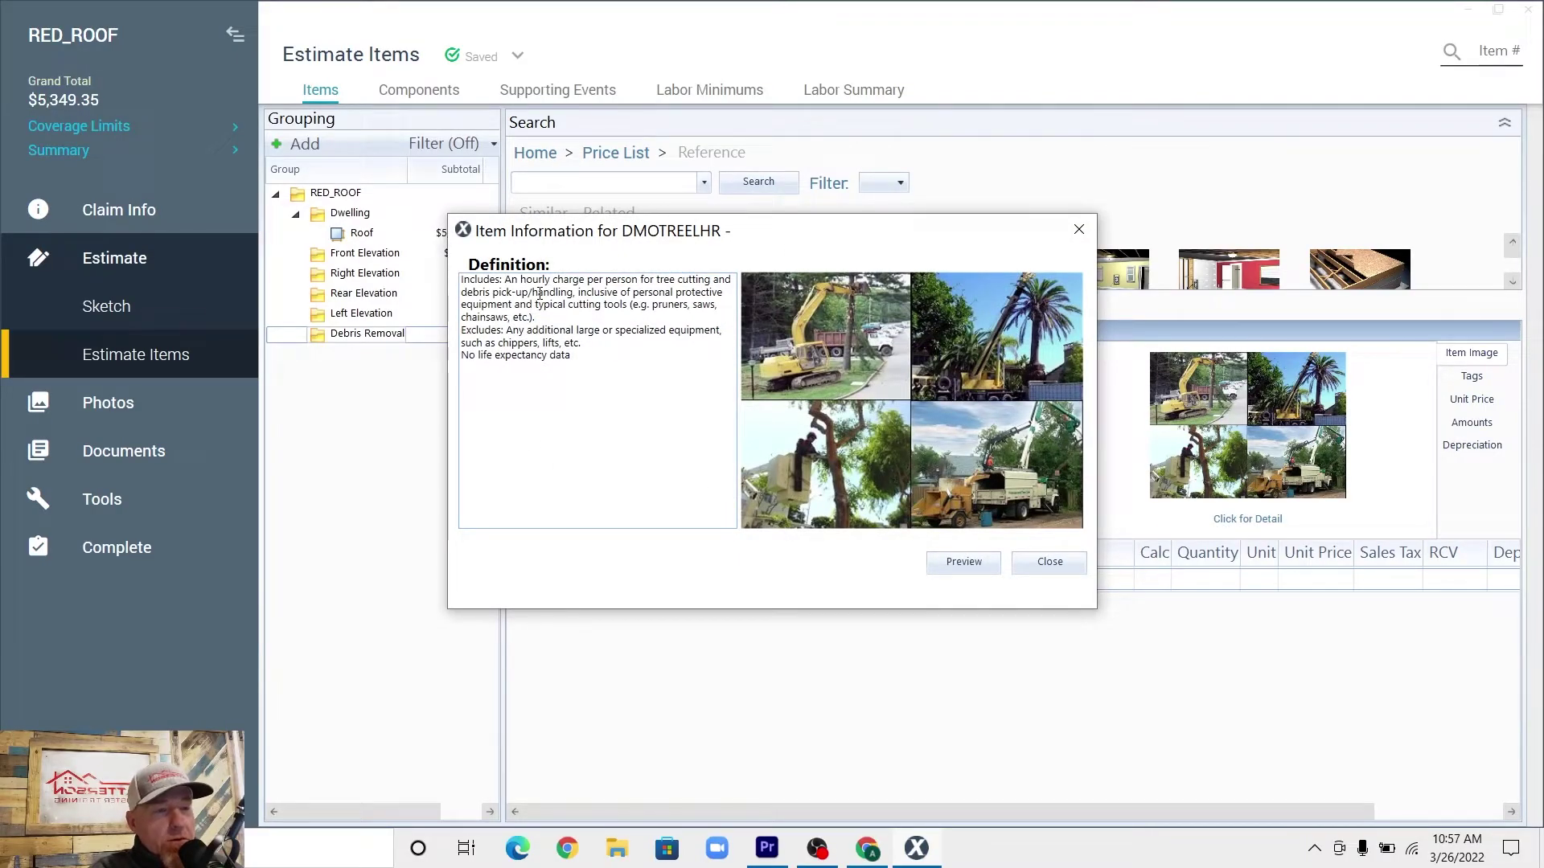
click(1046, 563)
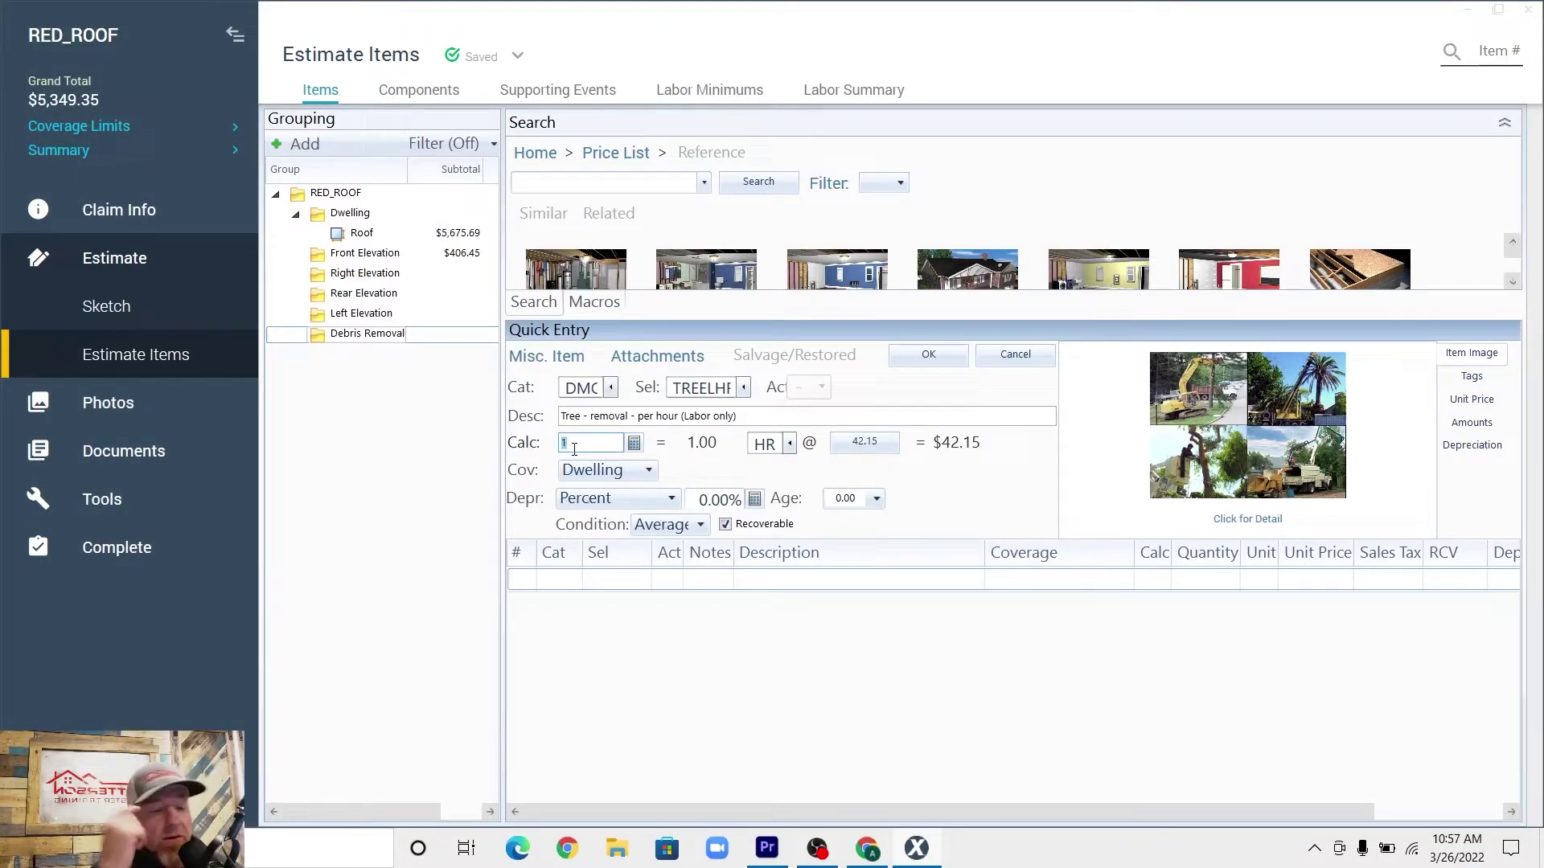
text(8)
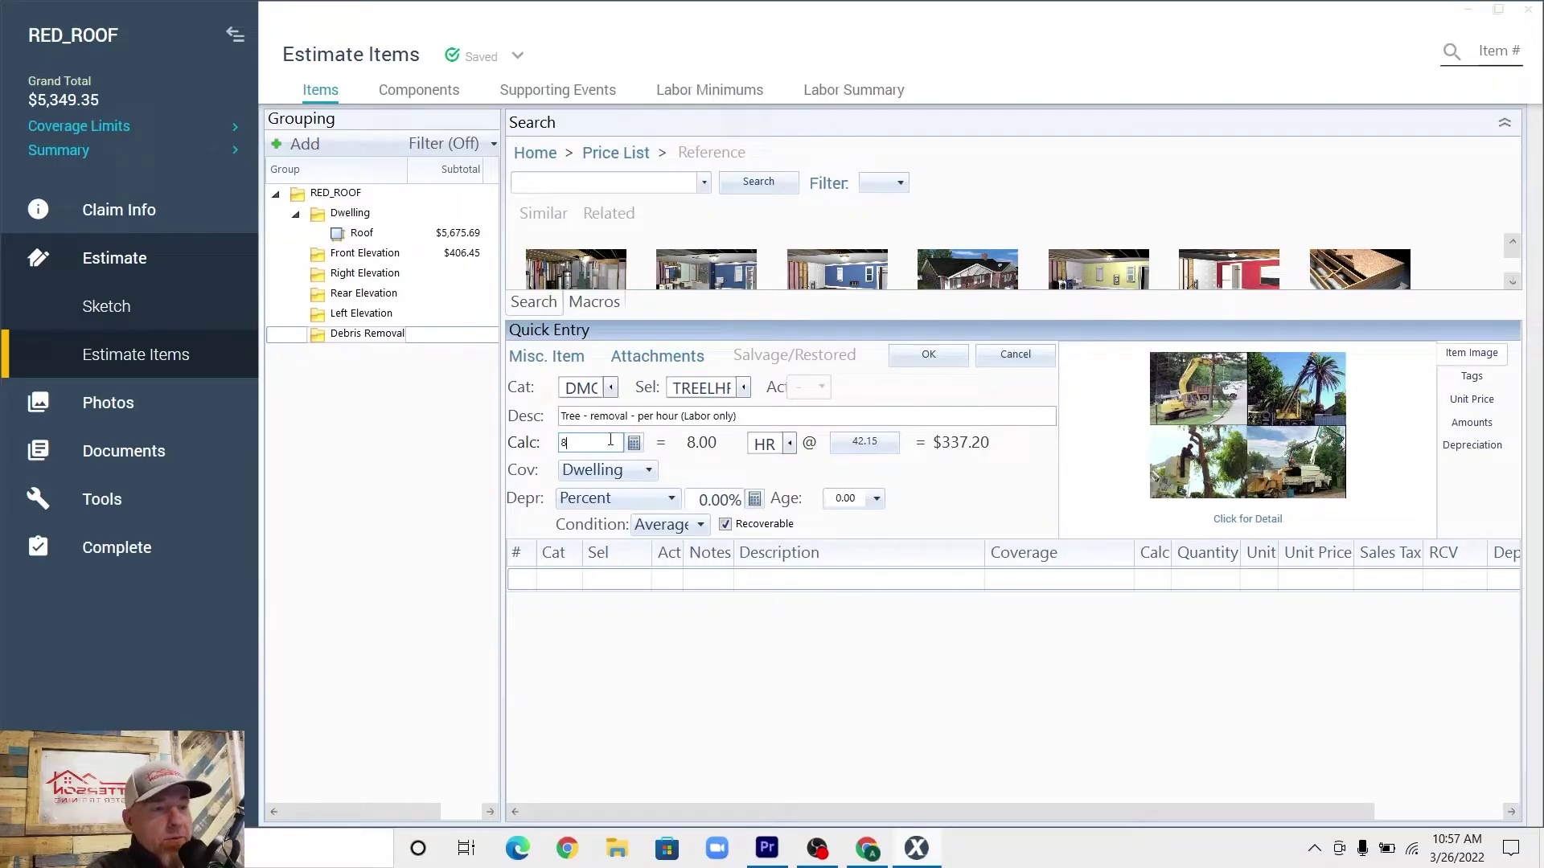
key(Return)
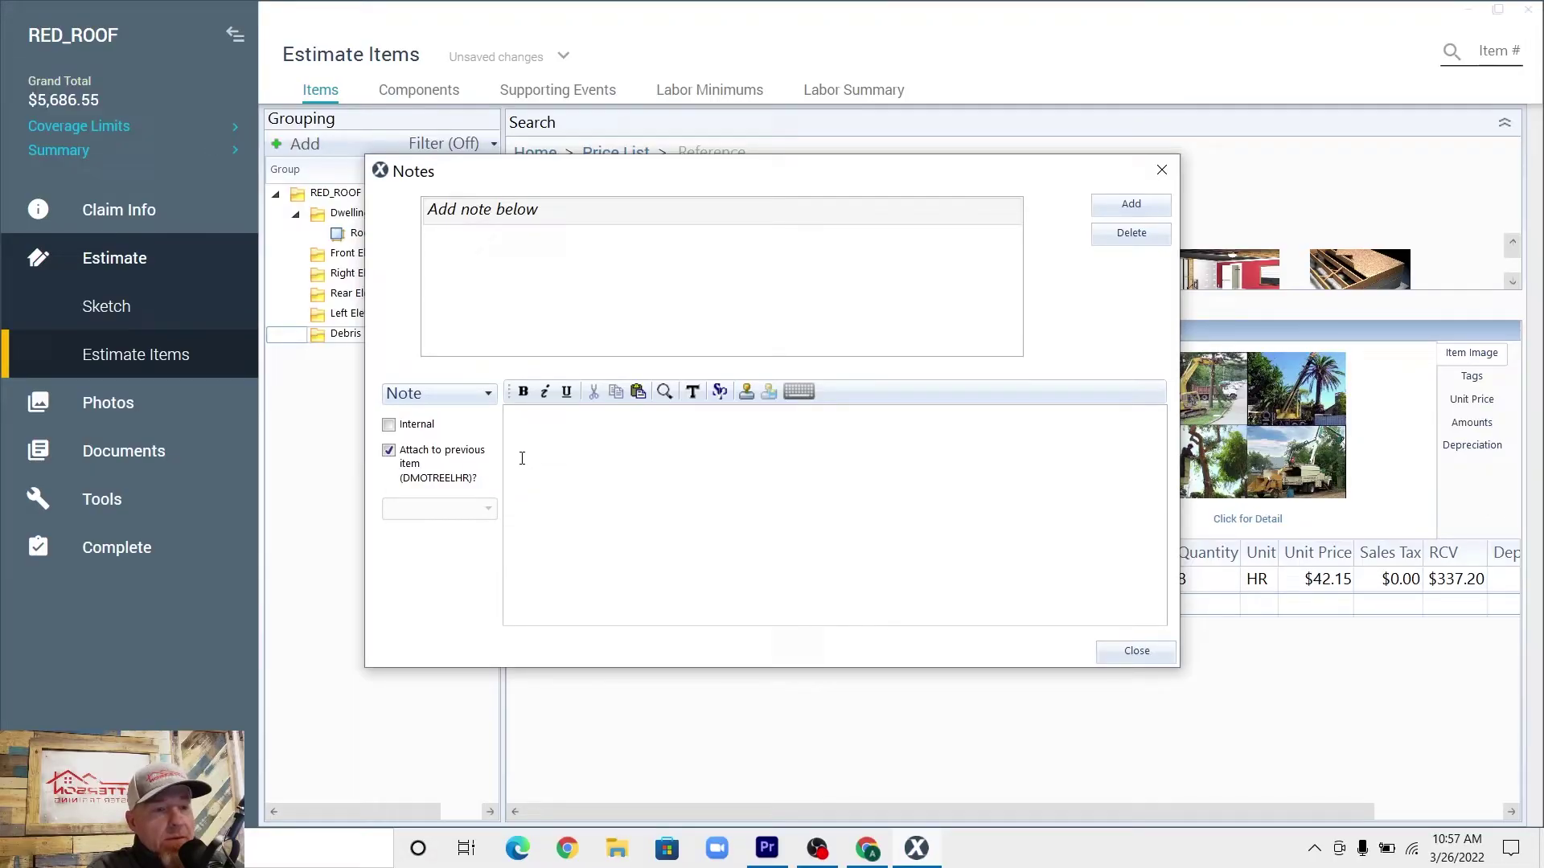
- Note 'Two workers working 4 hrs each' and add the TDR COV A template text to the 8-hour line
text(Two worker)
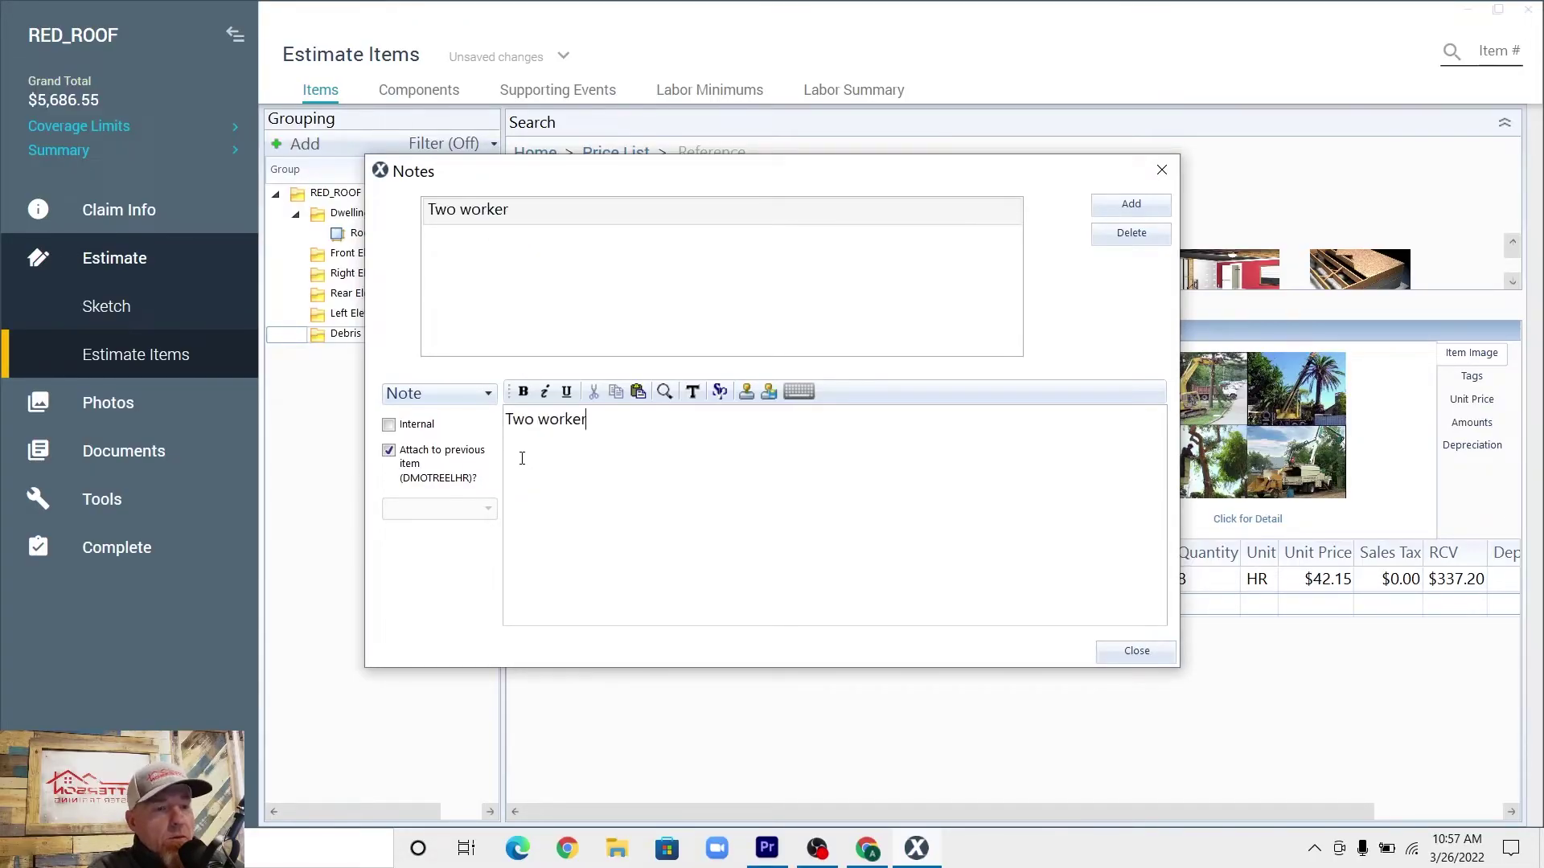
text(s working 4 hrs each)
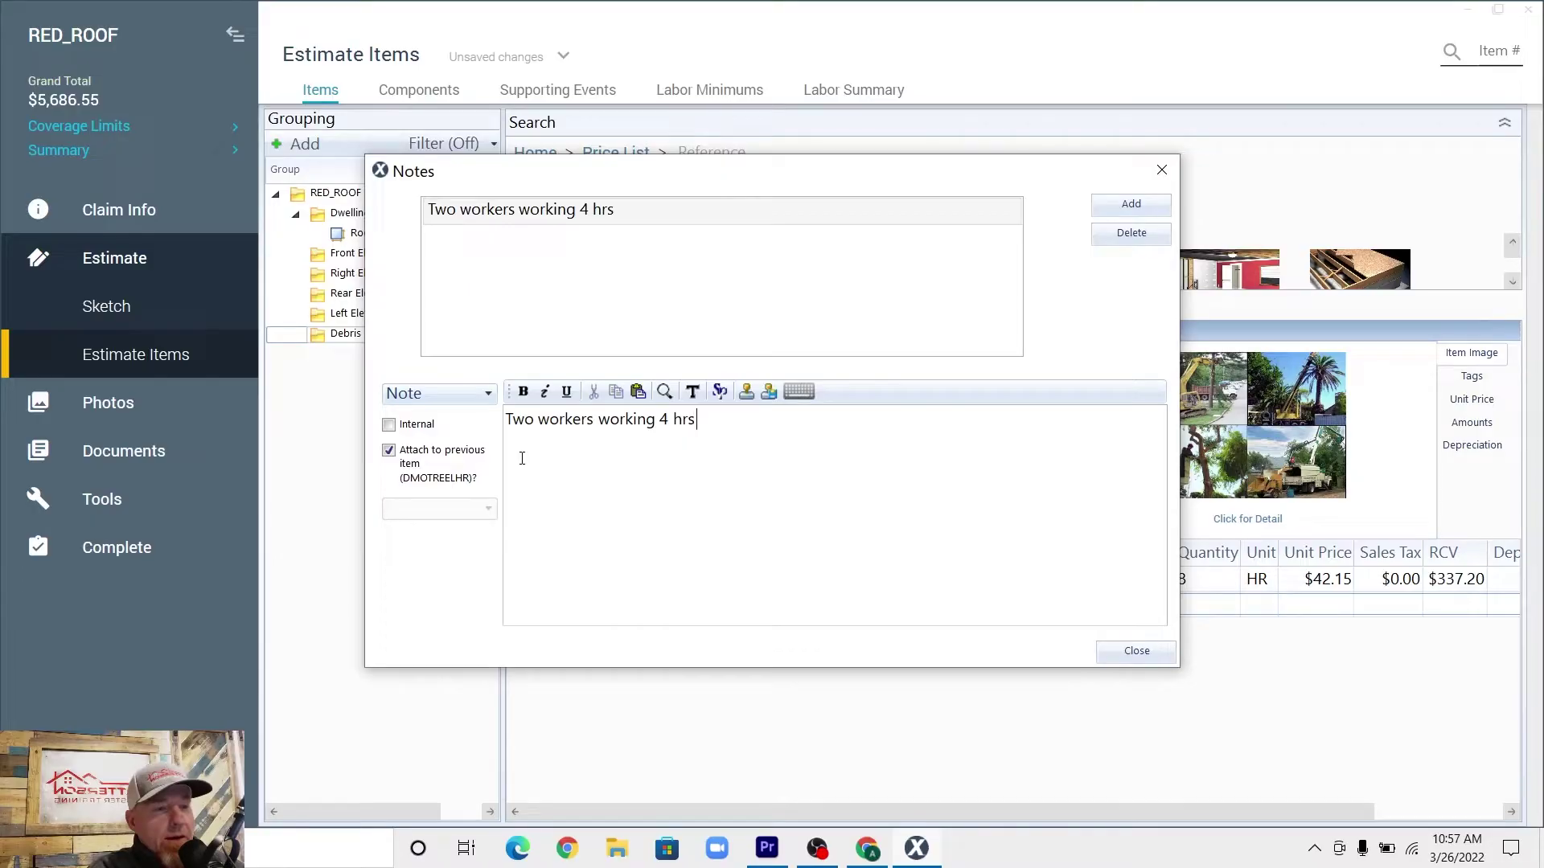
click(1133, 207)
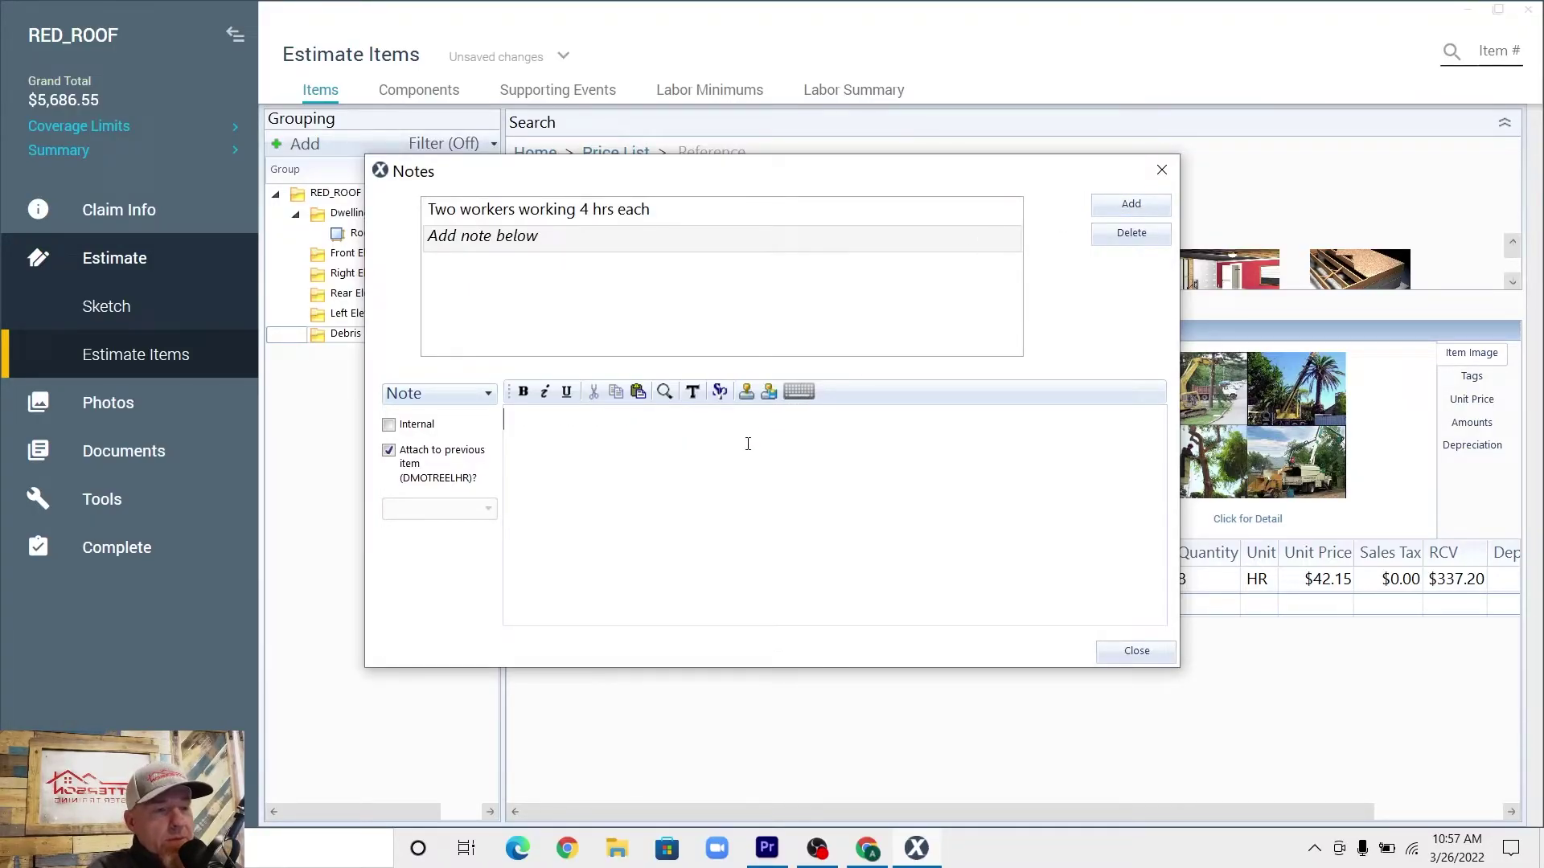
click(722, 392)
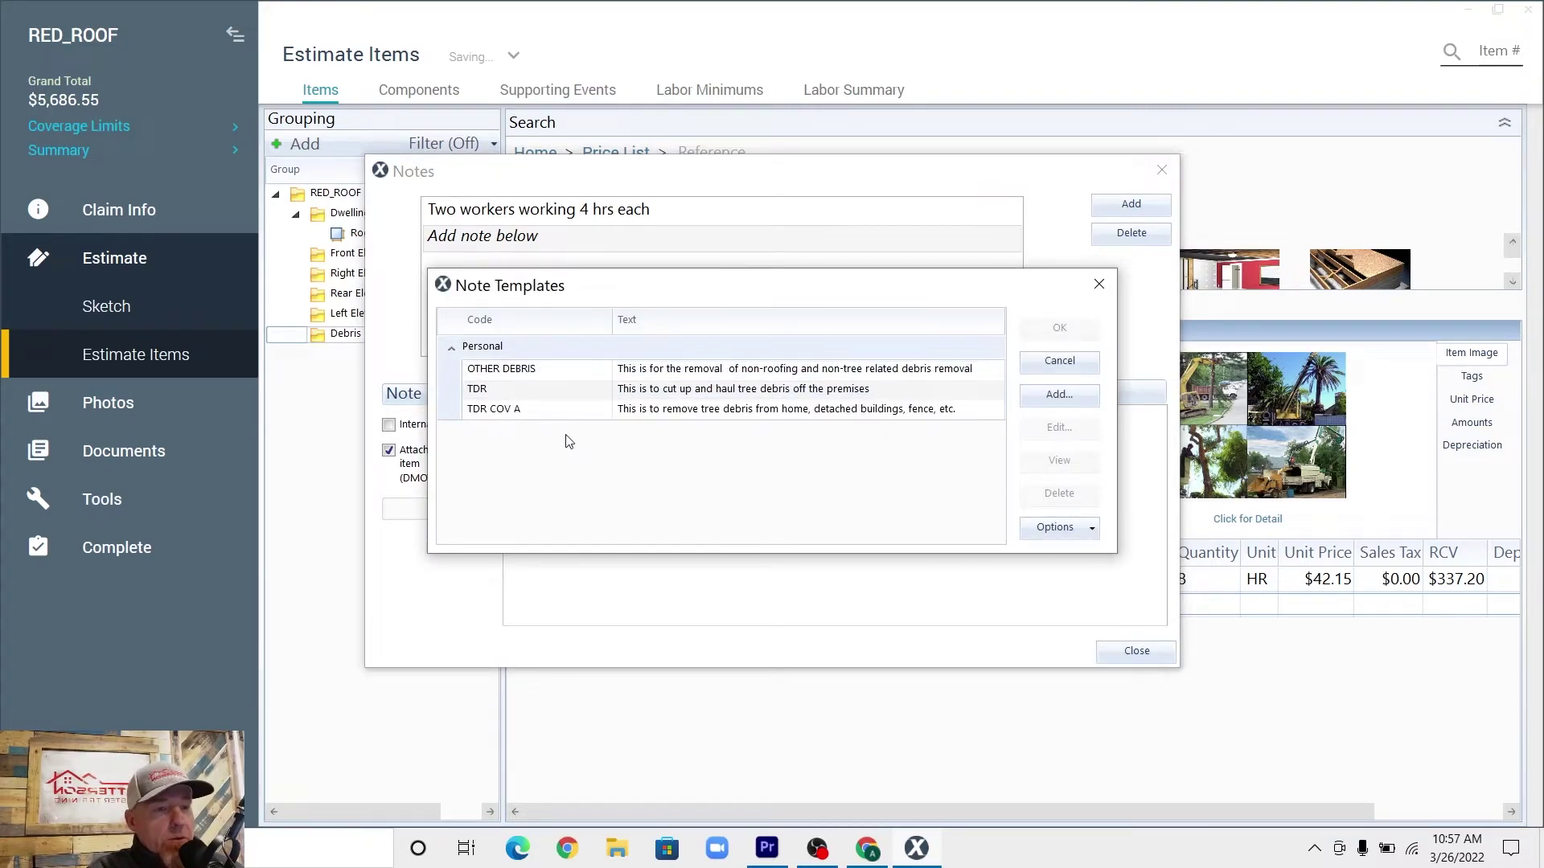
click(599, 411)
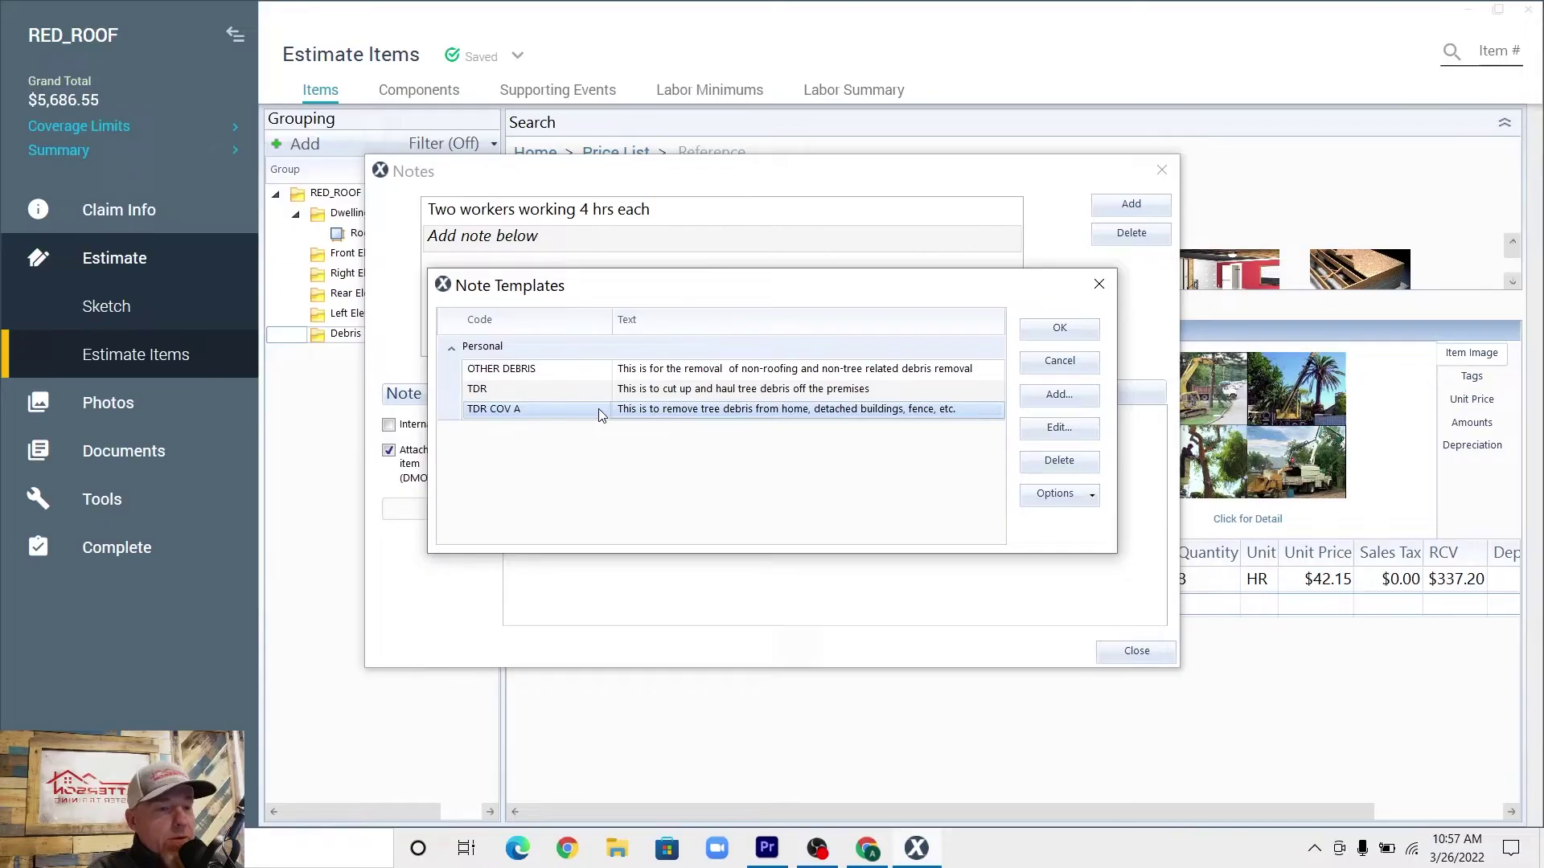
click(1060, 329)
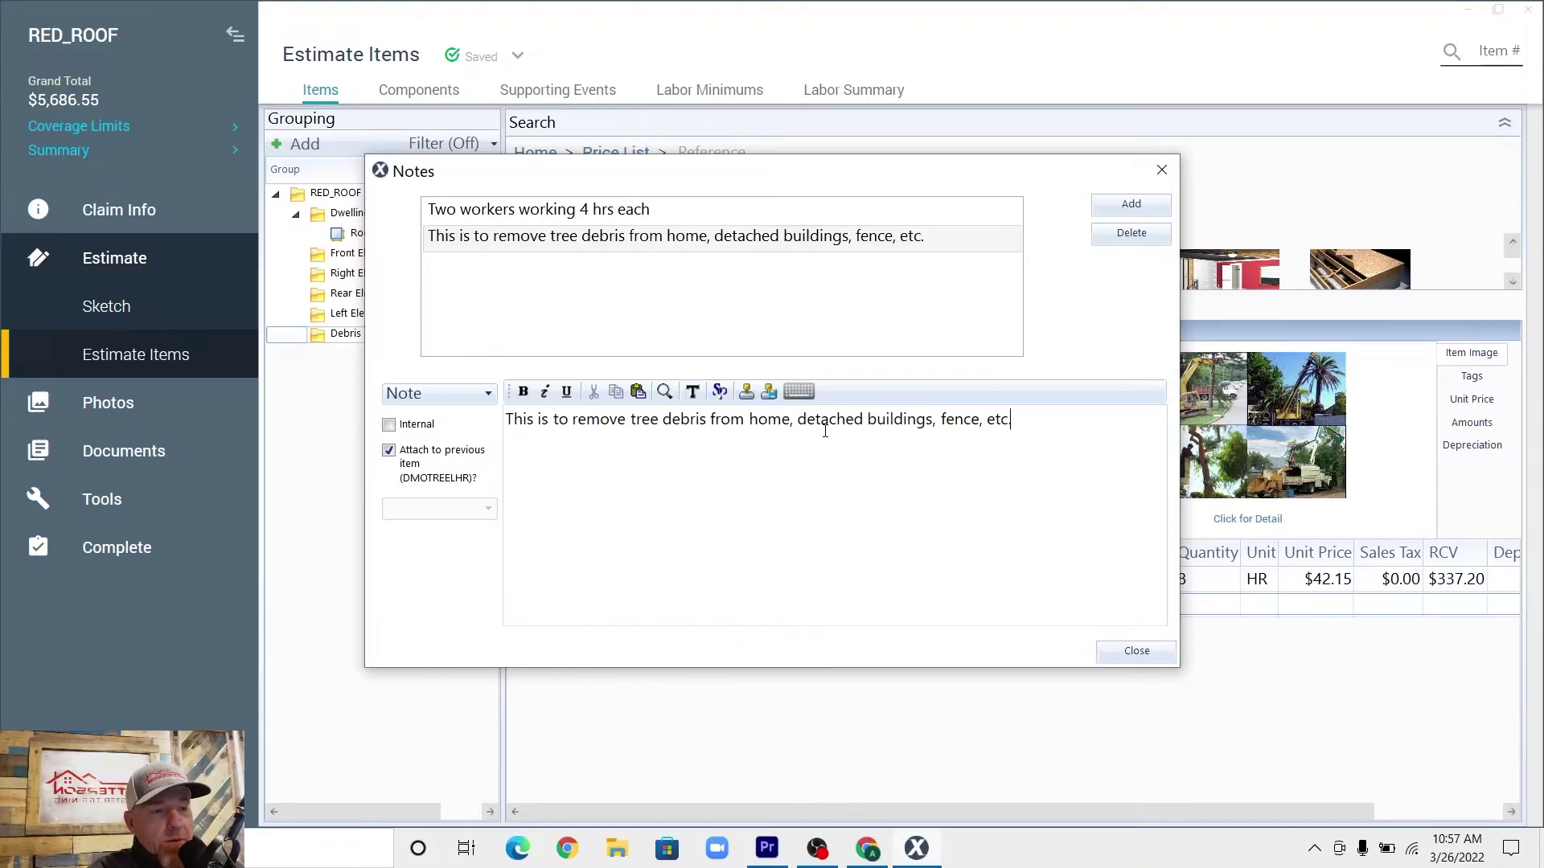
click(1132, 203)
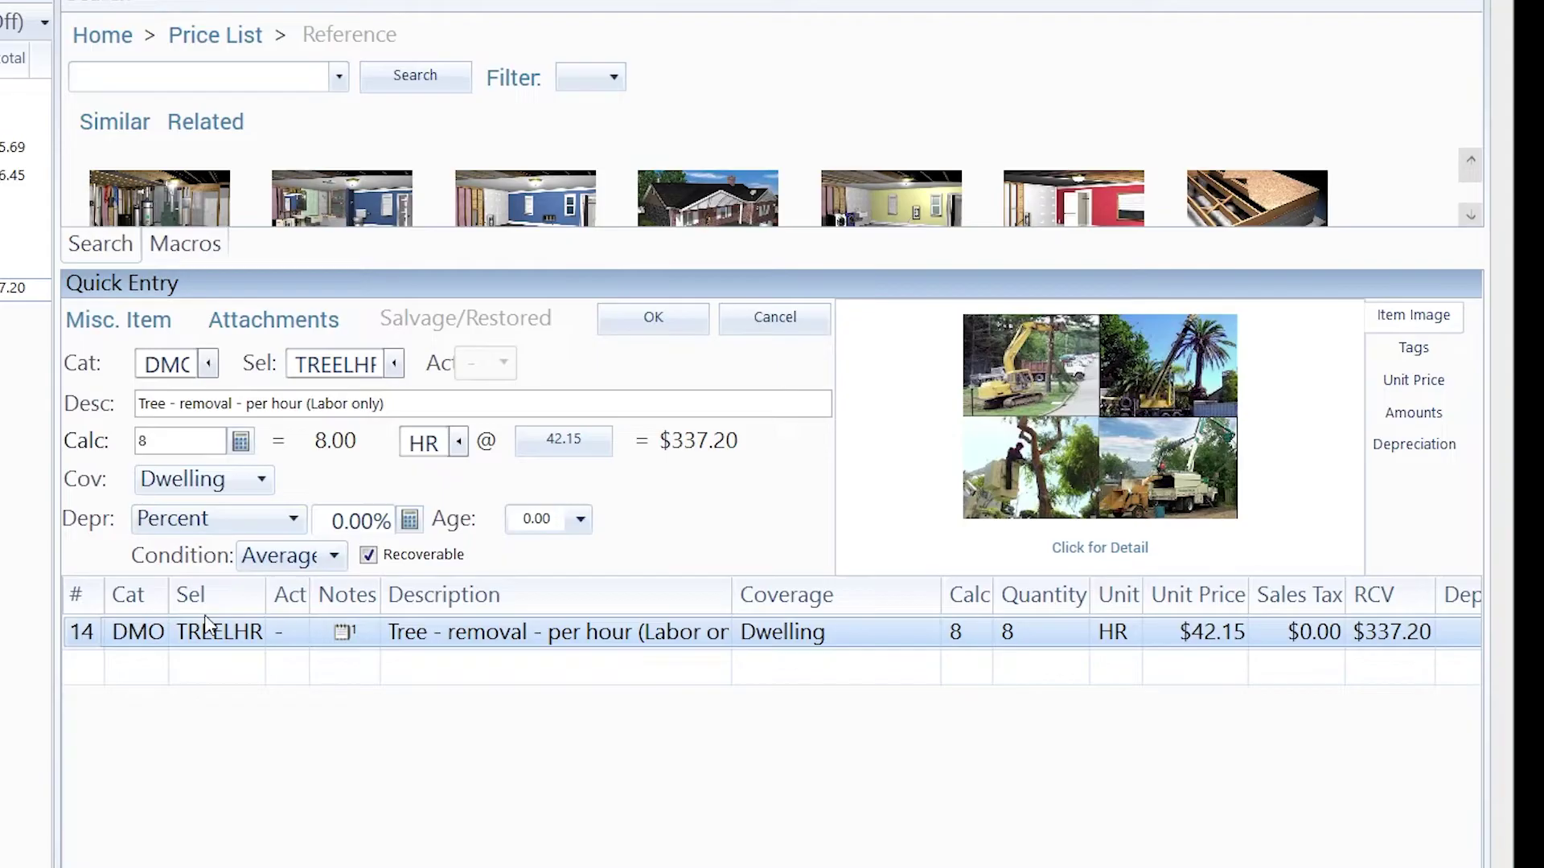
click(106, 676)
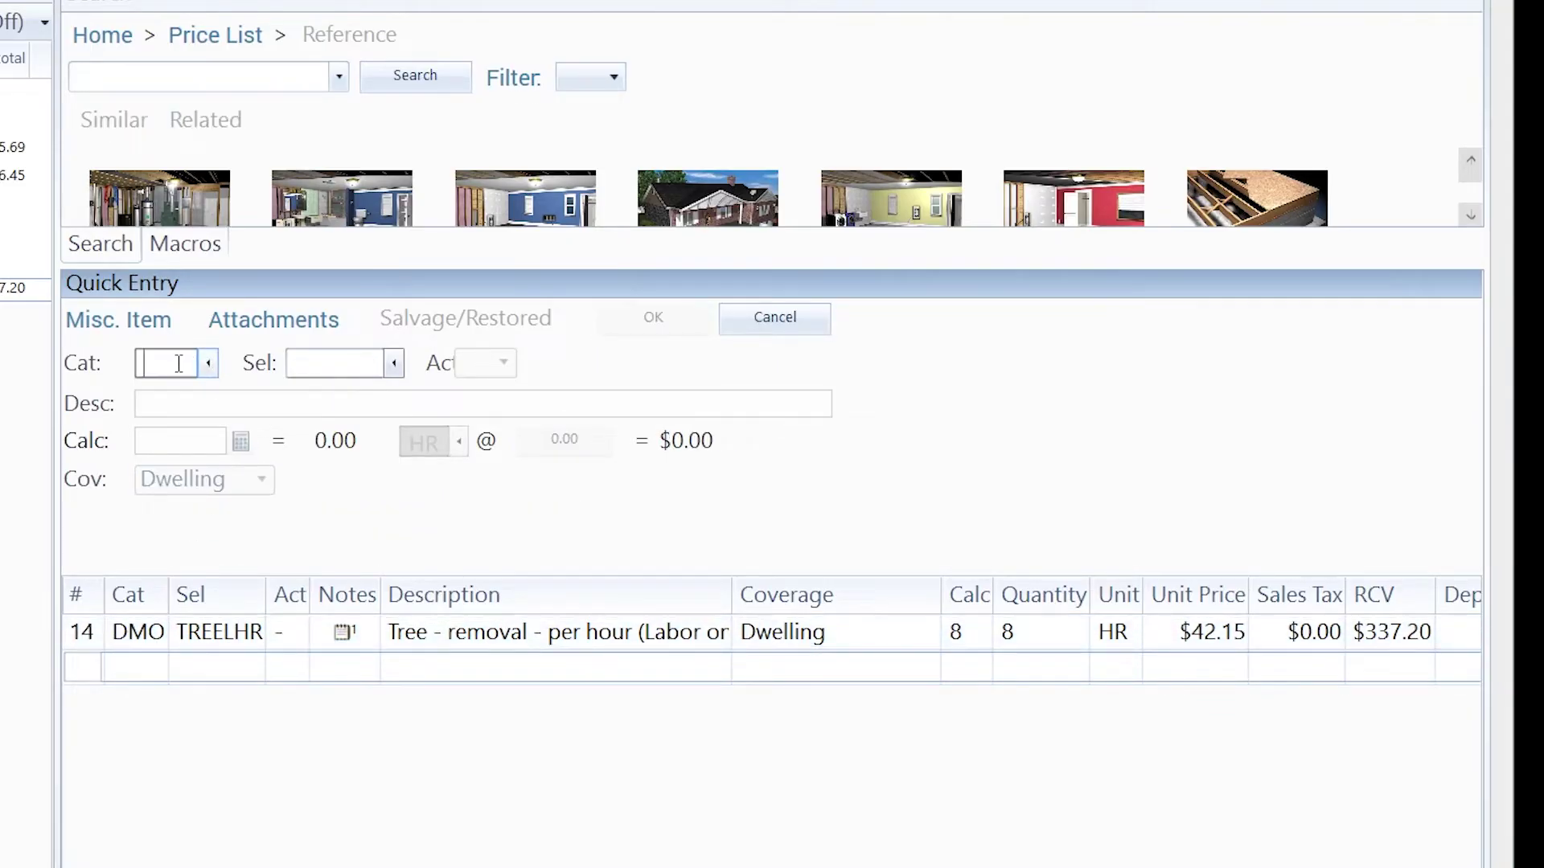
- Add a second DMO TREELHR tree removal line with a quantity of 6 hours
text(DMO)
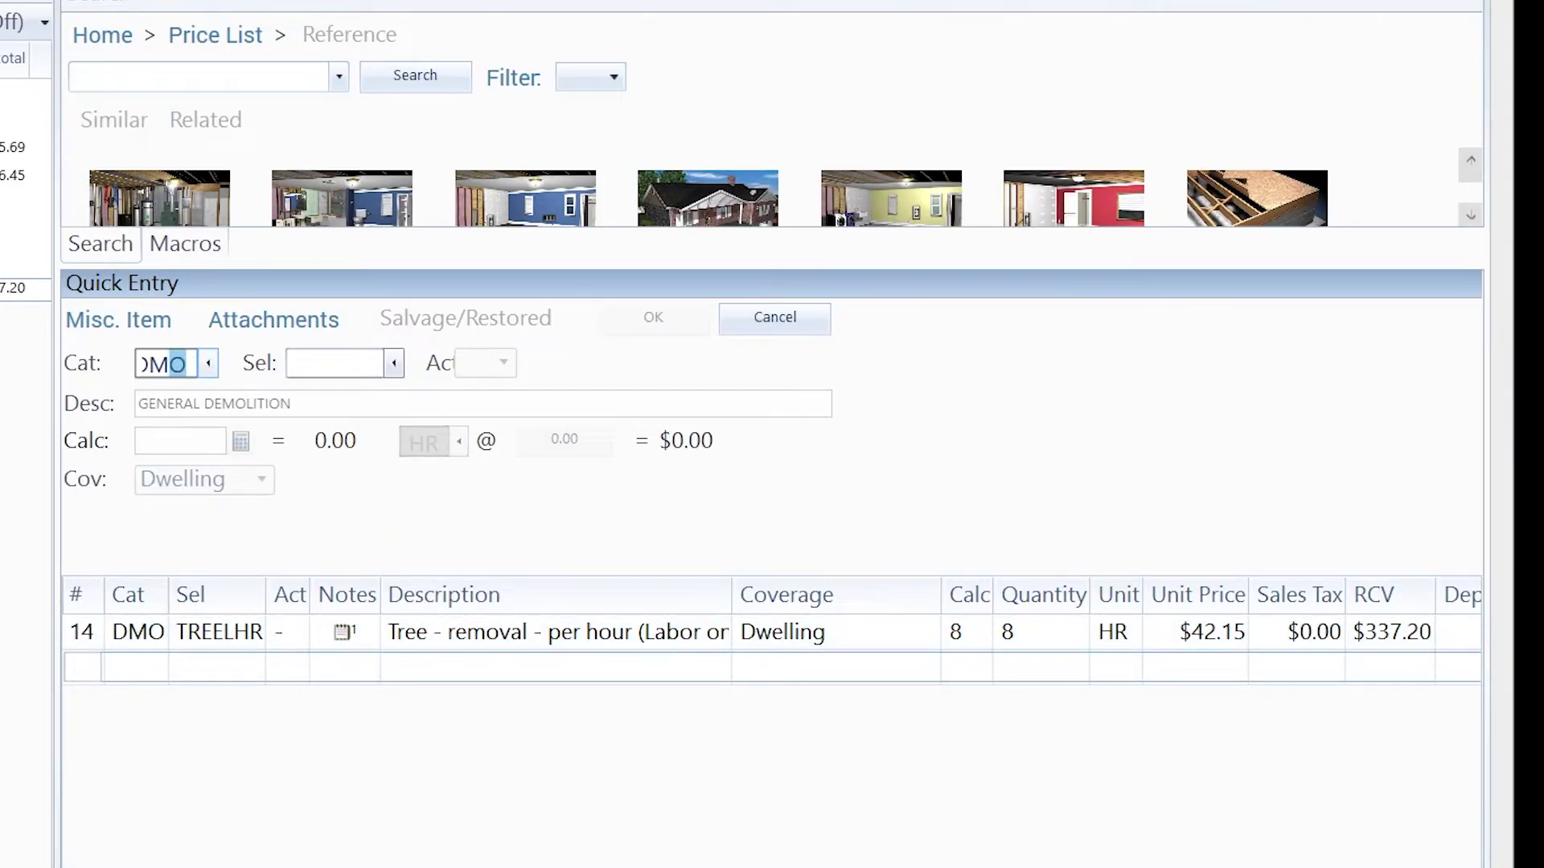
key(Tab)
text(TREELHR)
key(Tab)
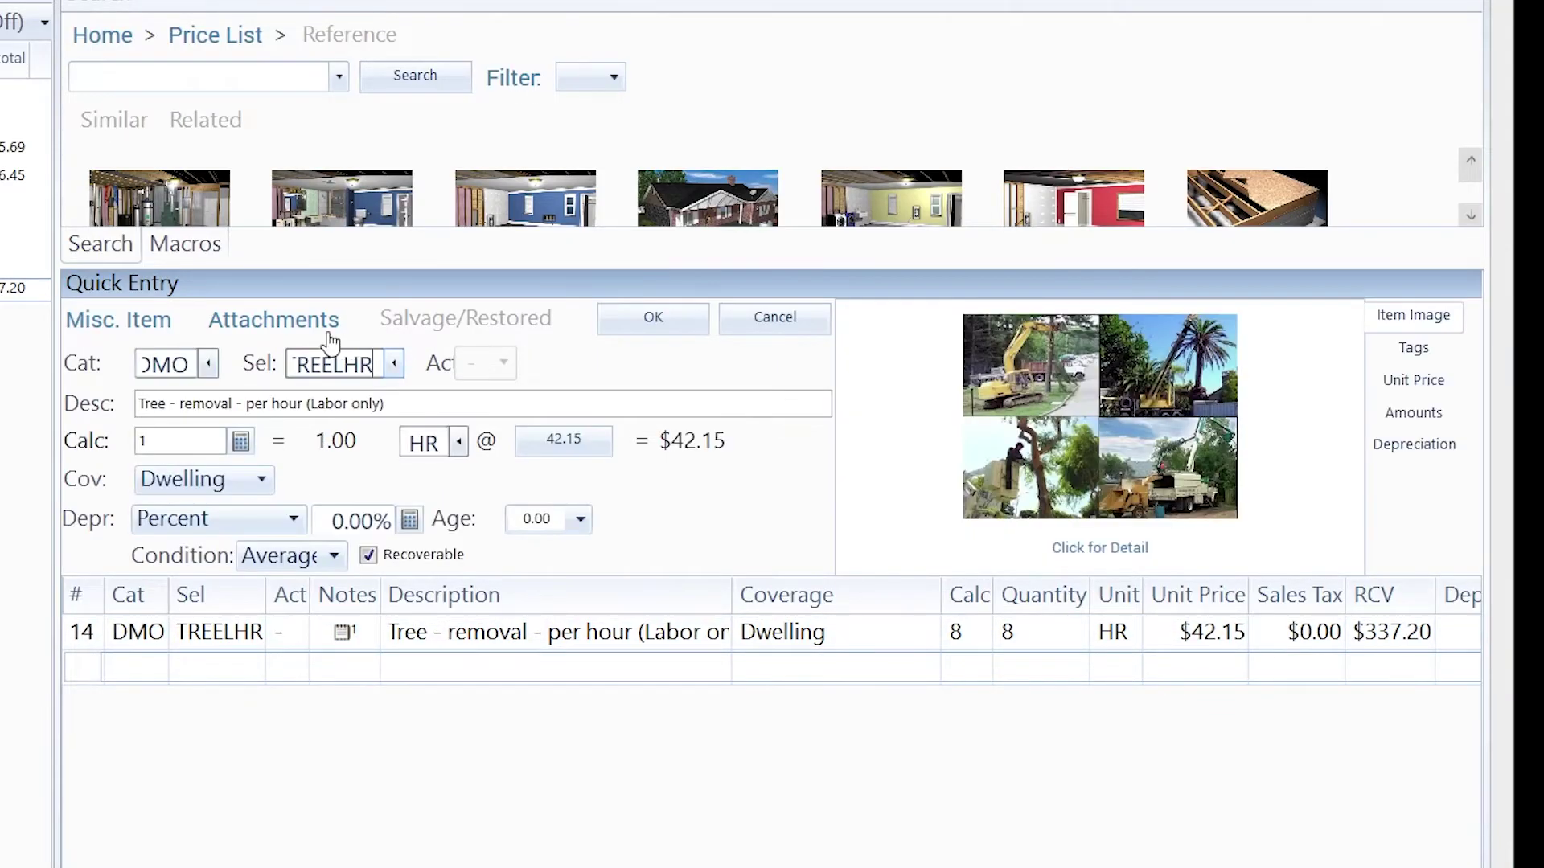
click(210, 438)
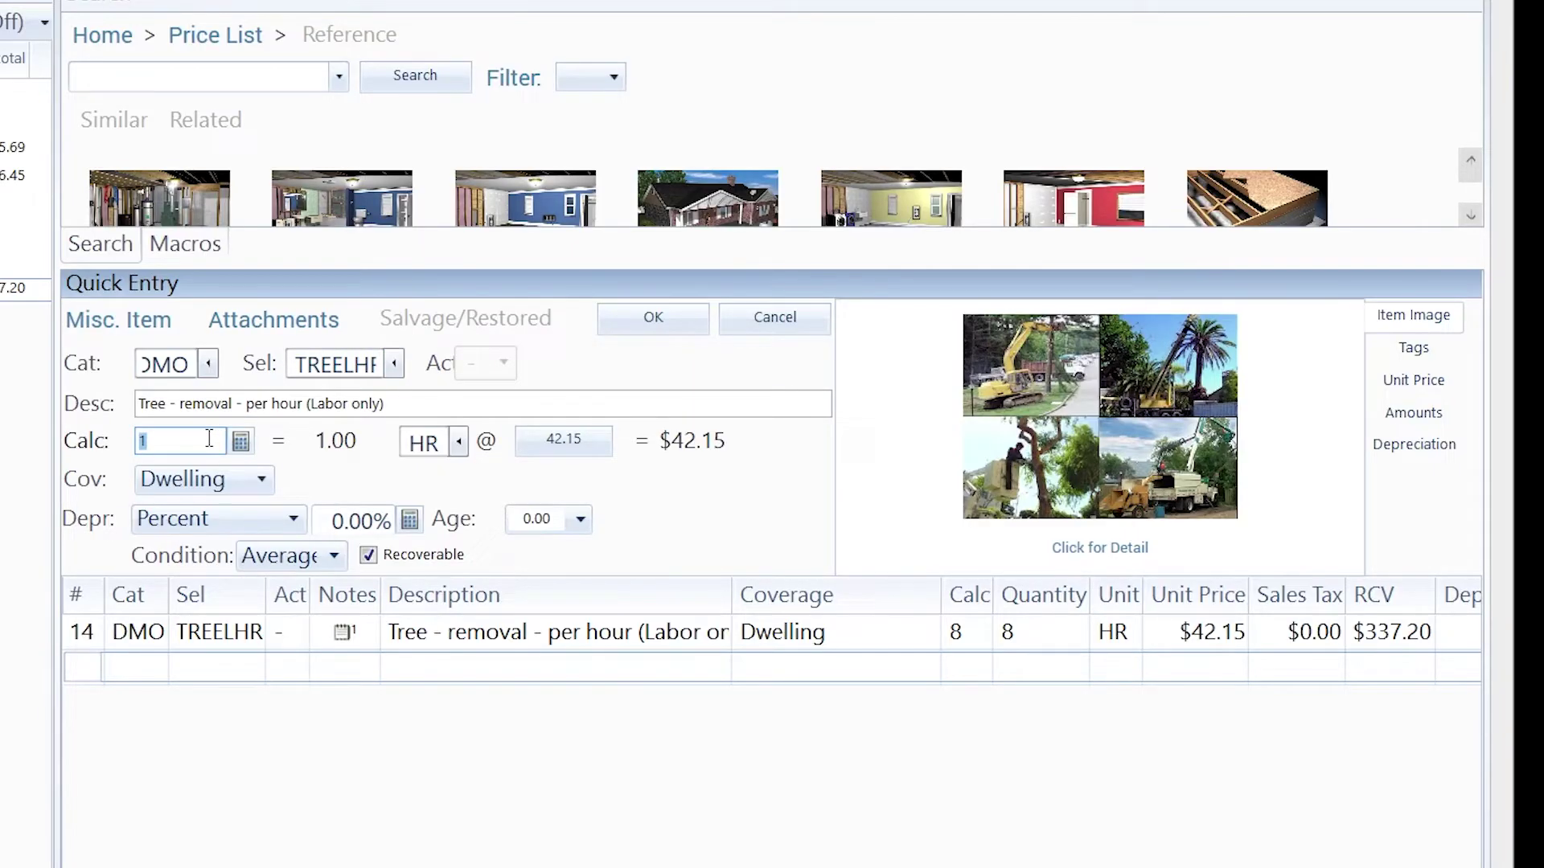
text(6)
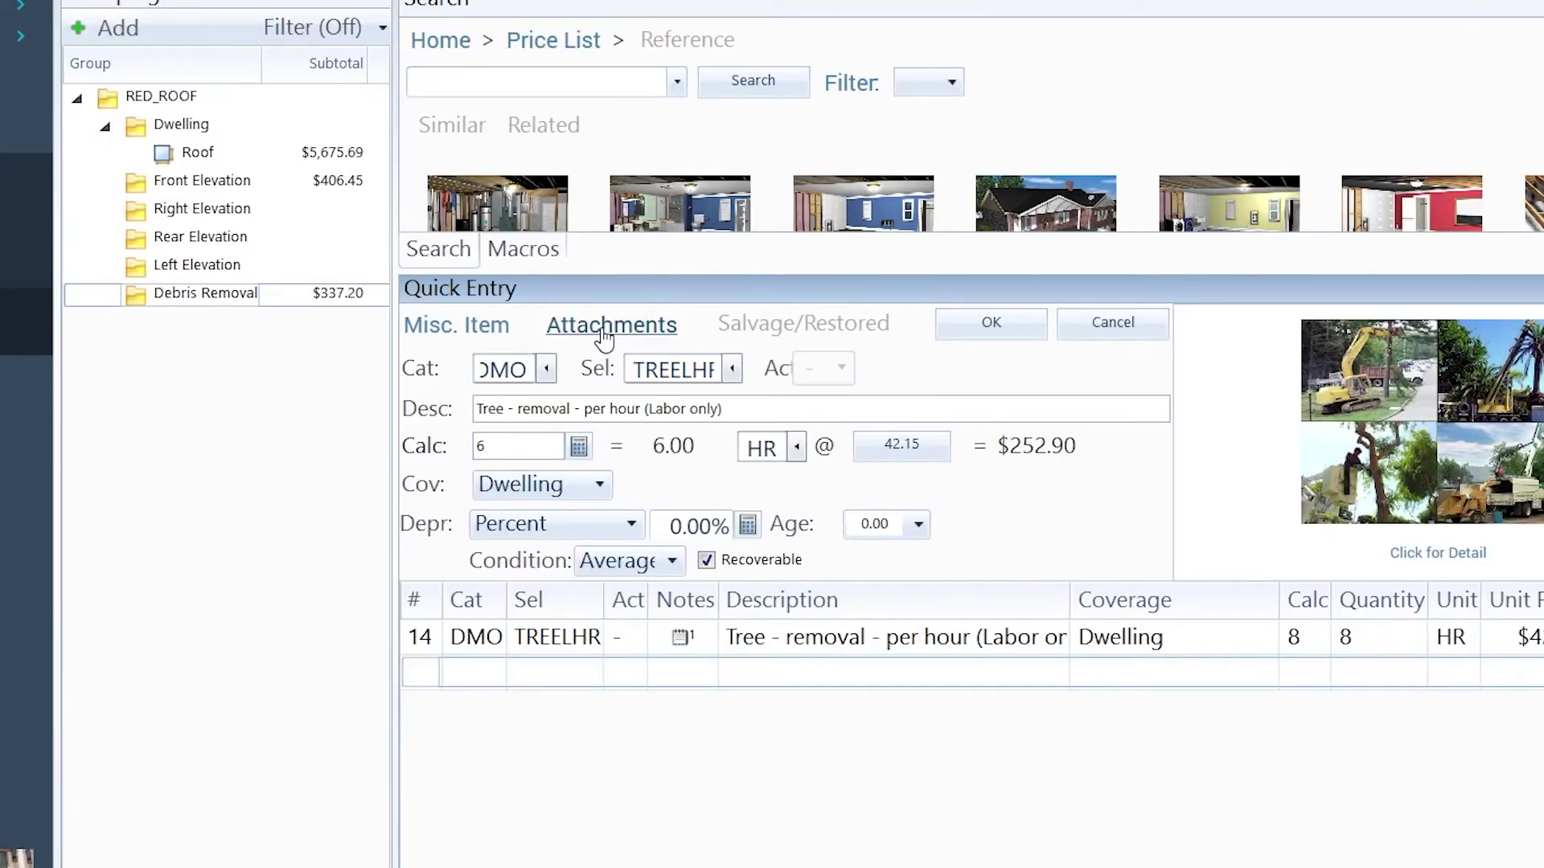
click(273, 319)
- Note 'Two workers working 3 hrs each' and insert the cut-and-haul TDR template text
text(Two workers working )
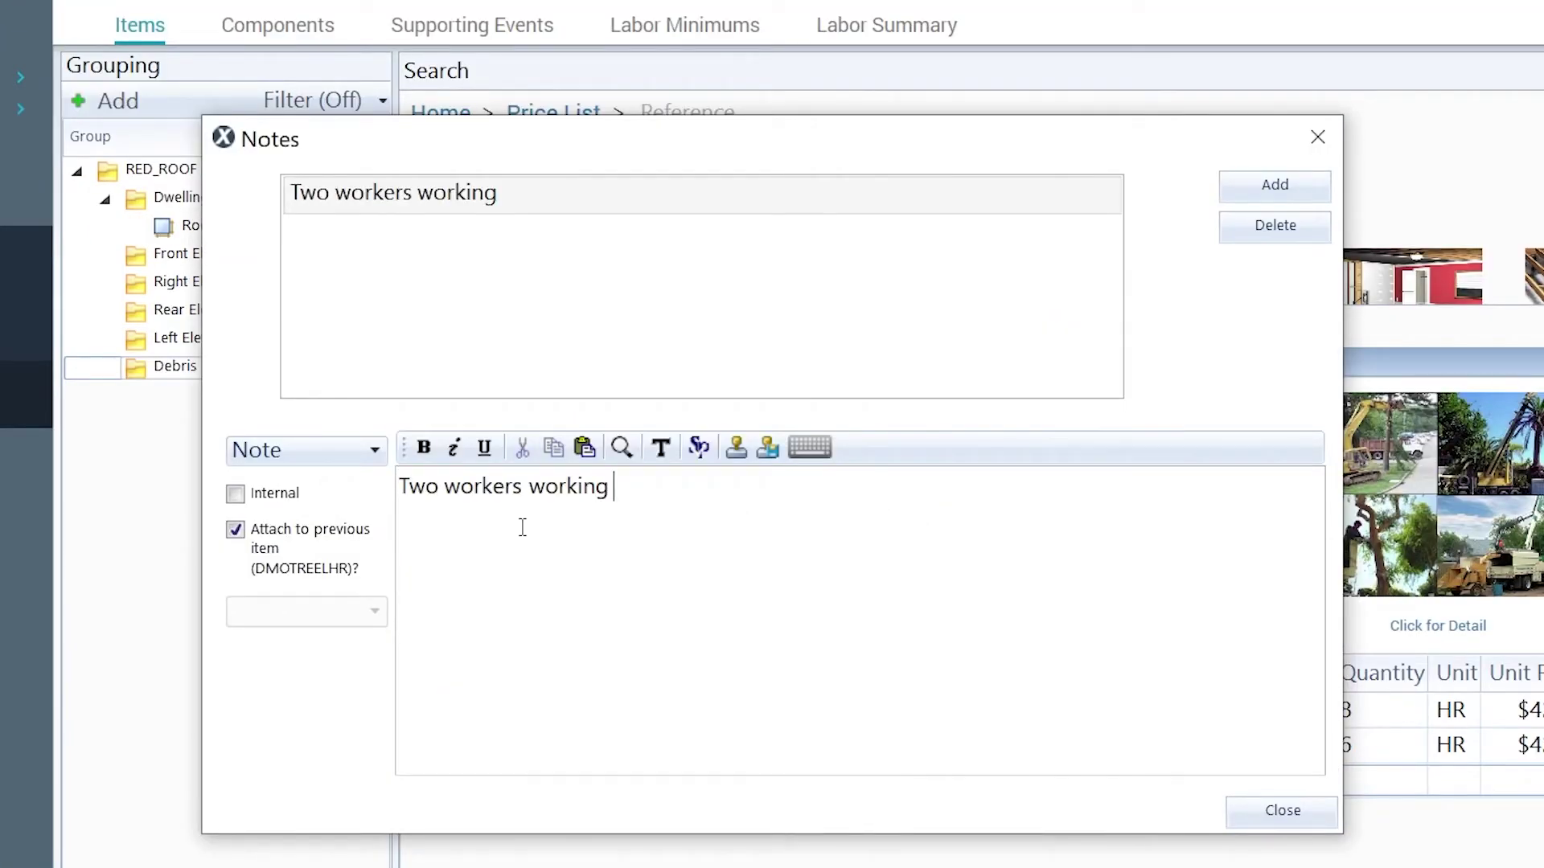
text(3 hrs each)
click(735, 447)
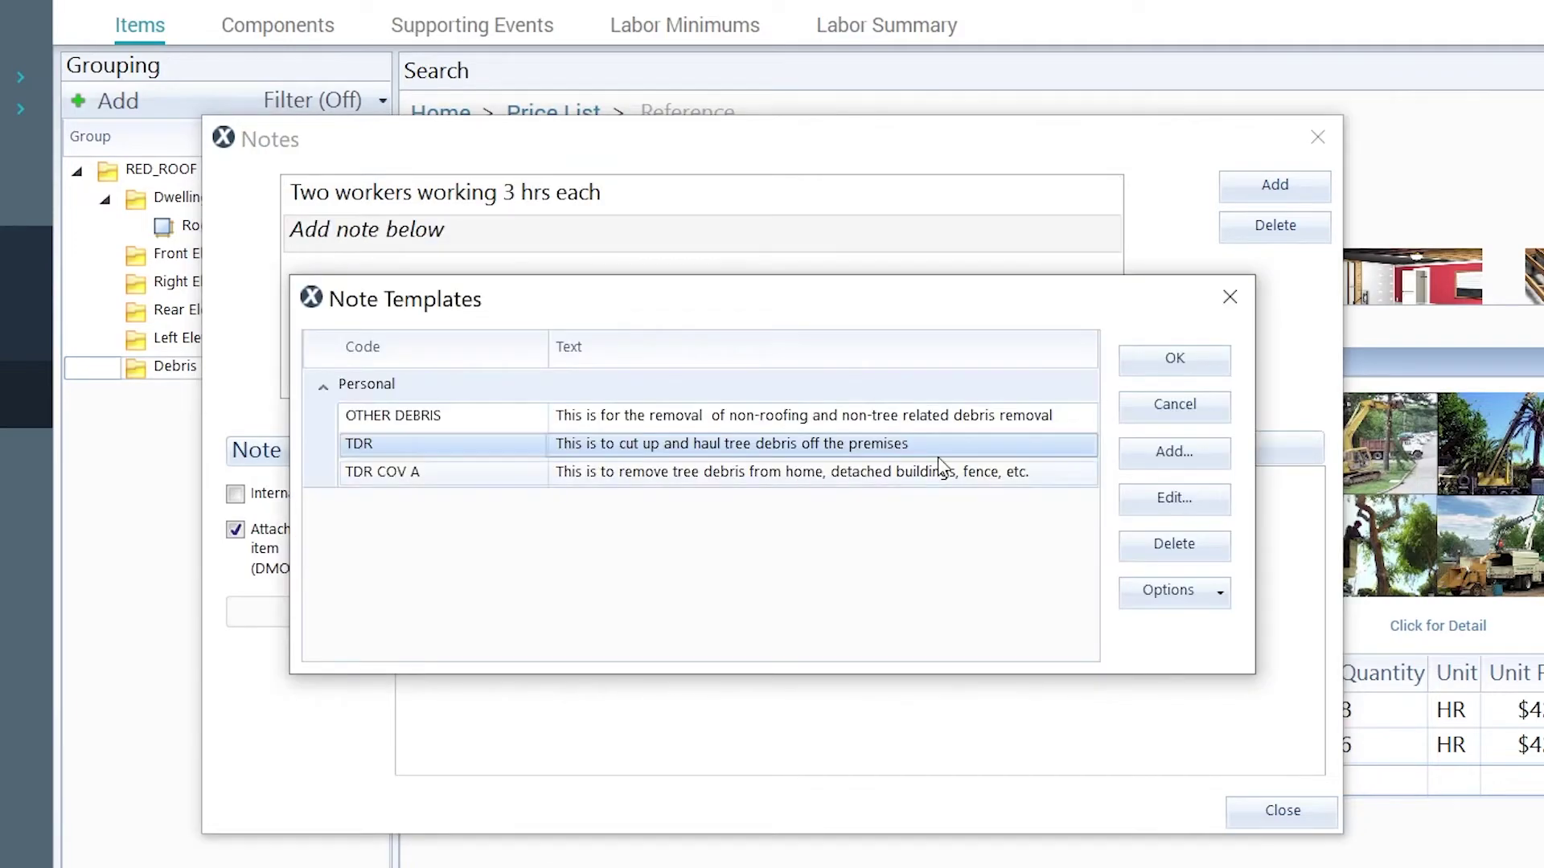
click(1176, 360)
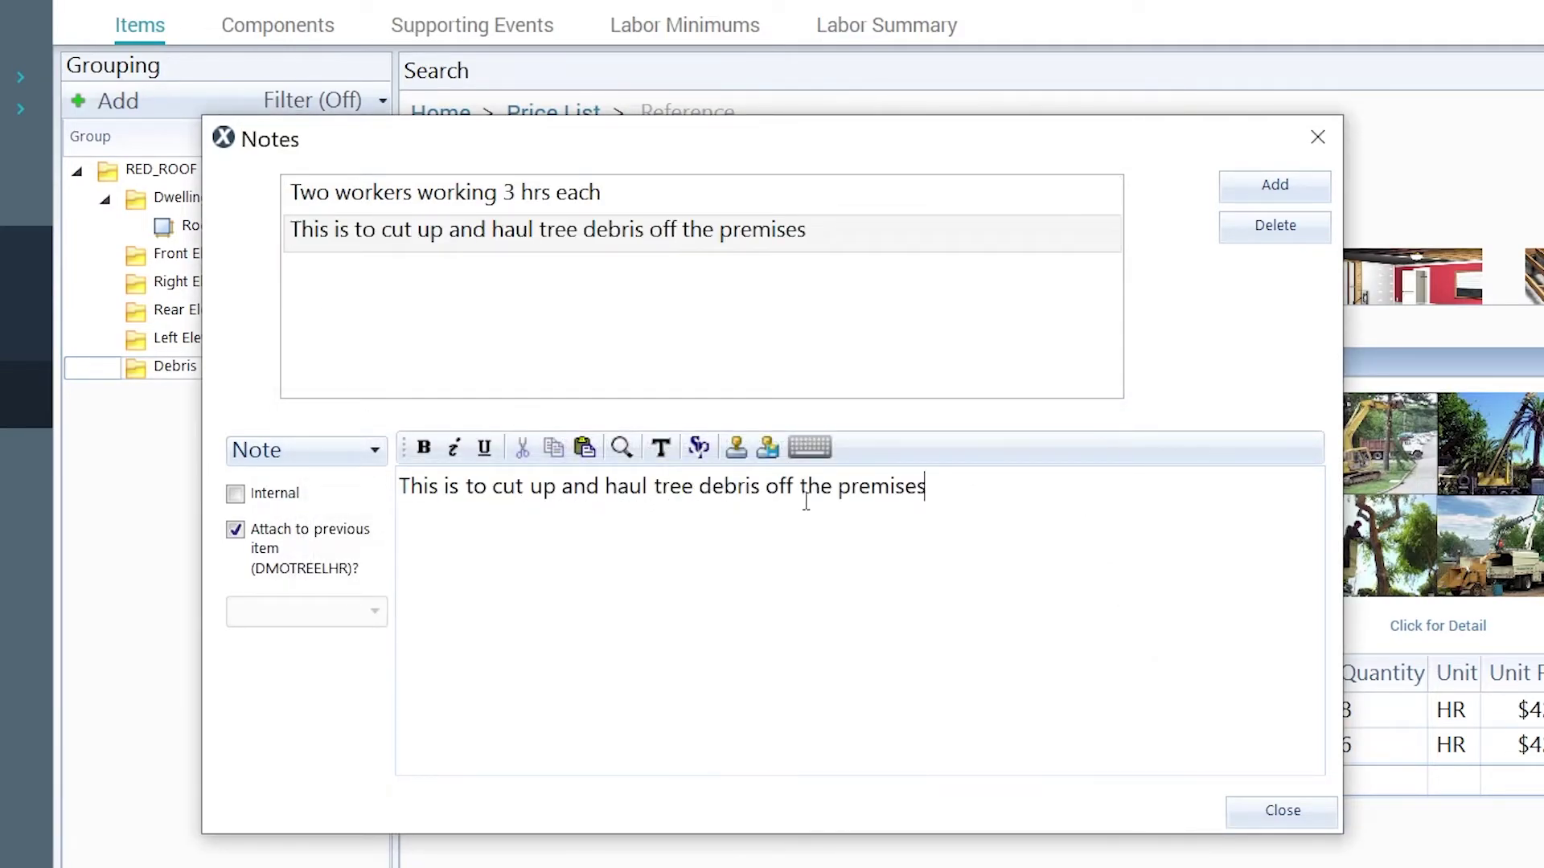
click(1317, 137)
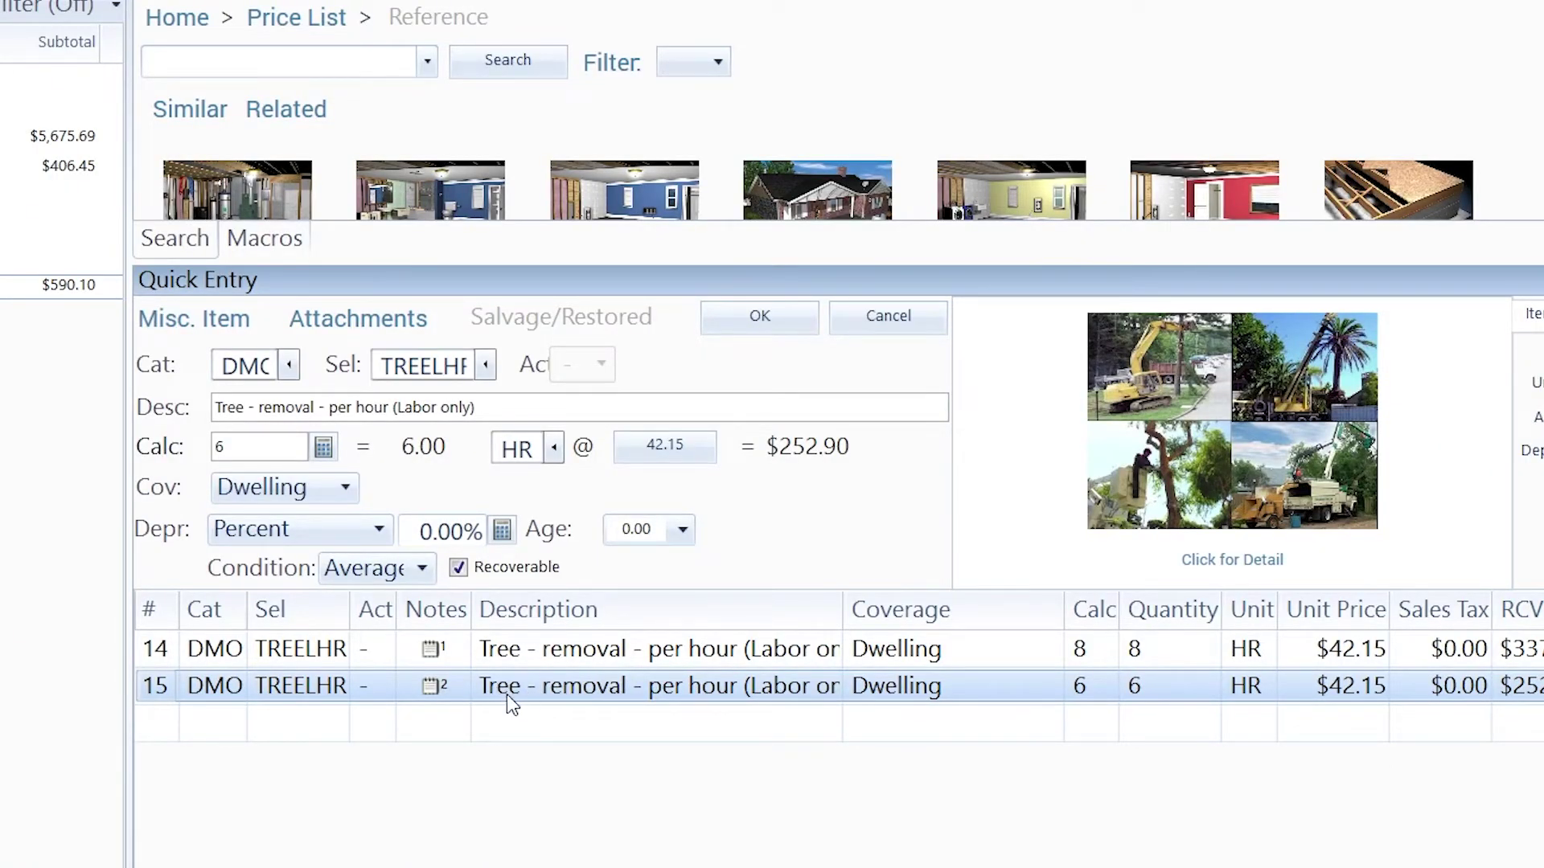
- Charge the 6-hour line to the Tree Debris Removal coverage and save it
click(345, 487)
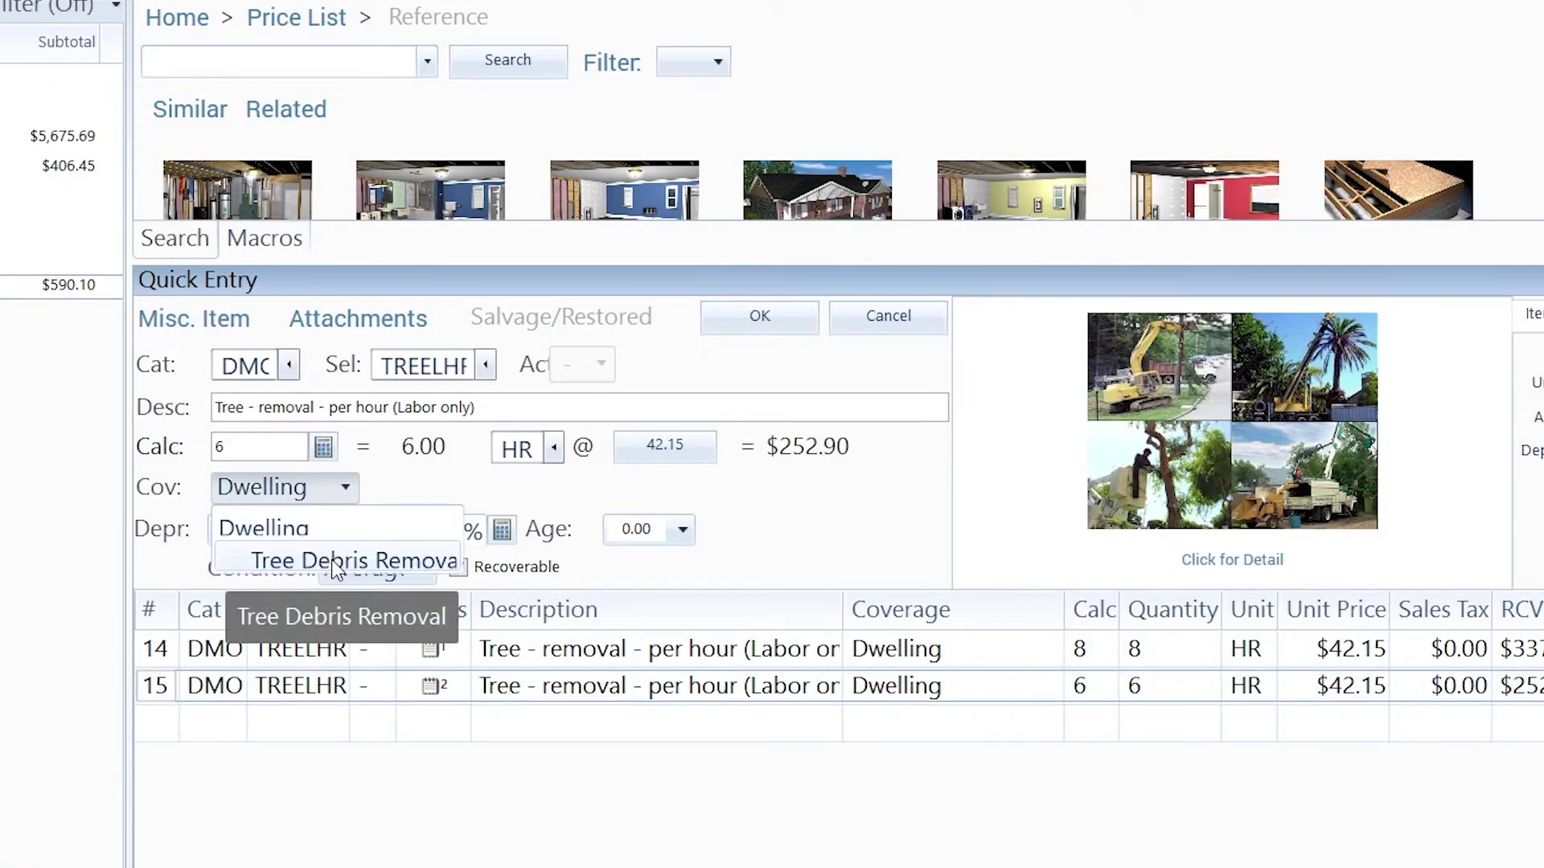
click(333, 561)
click(740, 326)
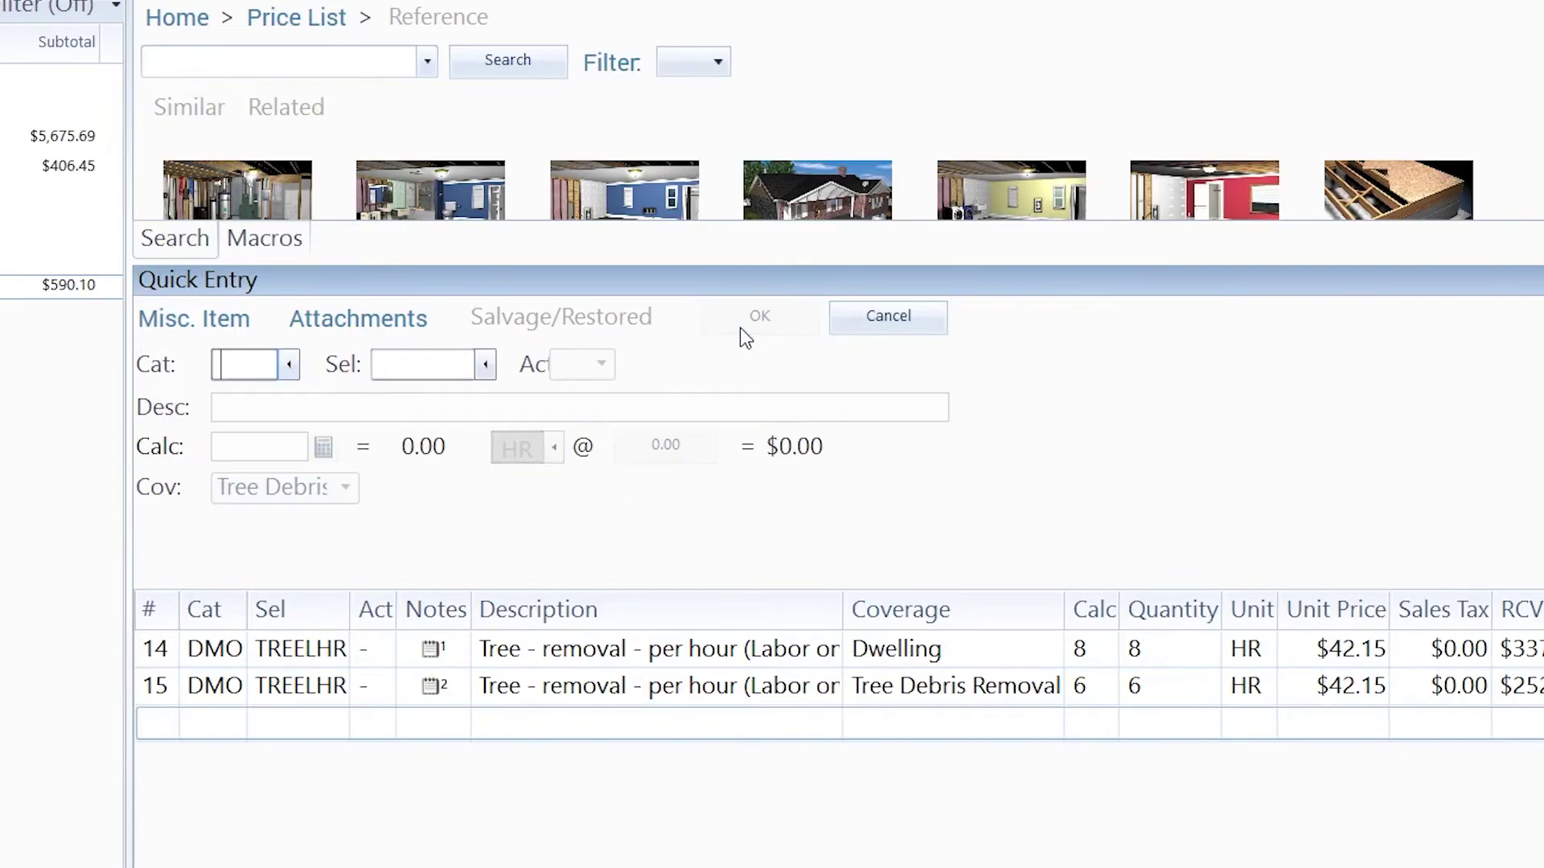
click(422, 651)
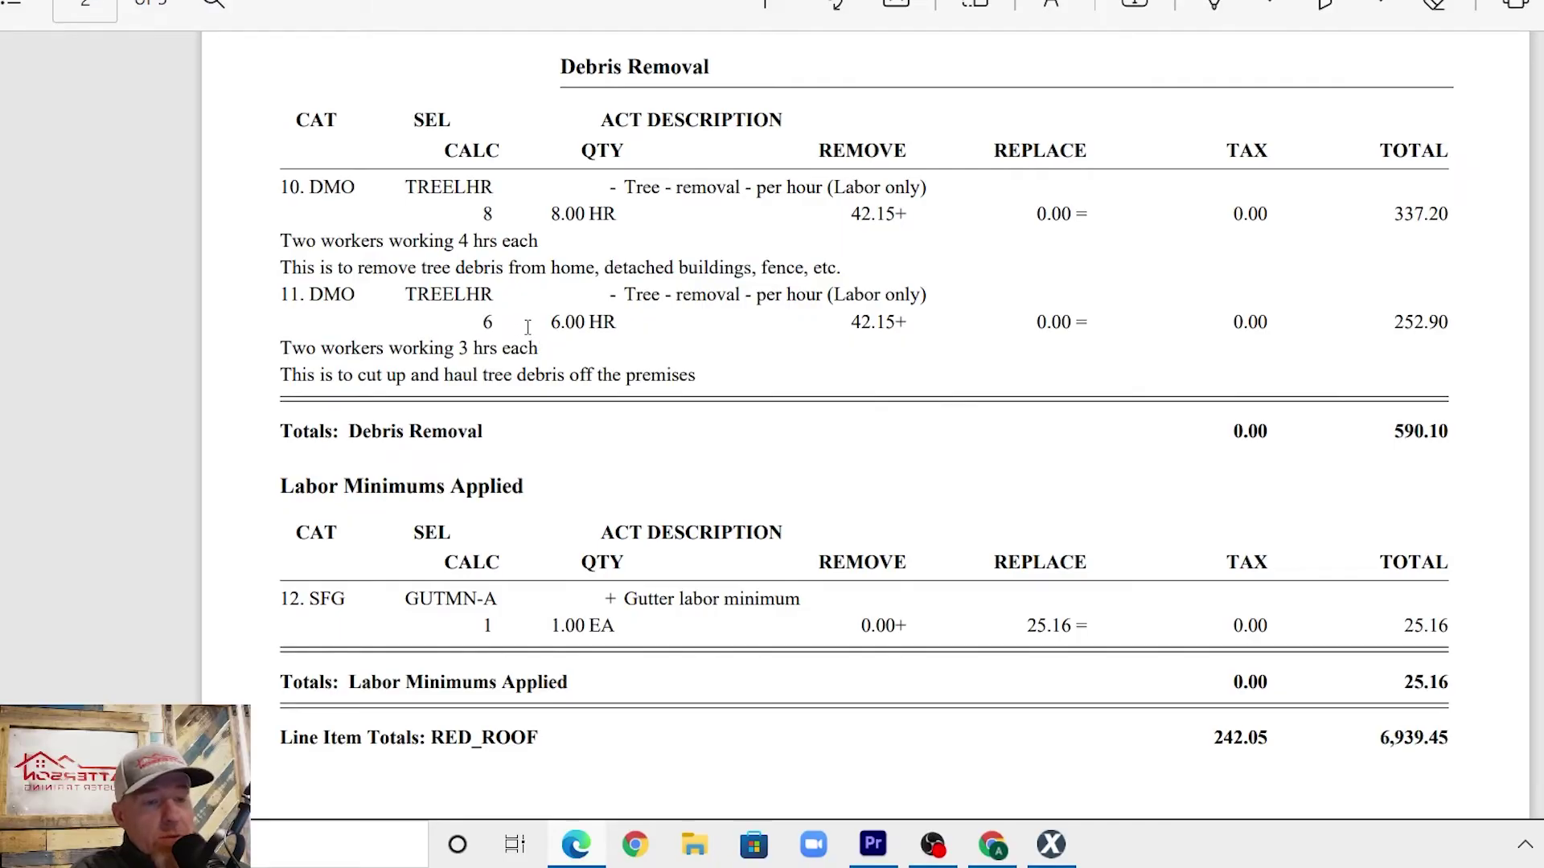
- Scroll the PDF report to review the tree removal lines and the Tree Debris Removal summary
scroll(510, 325, down, 20)
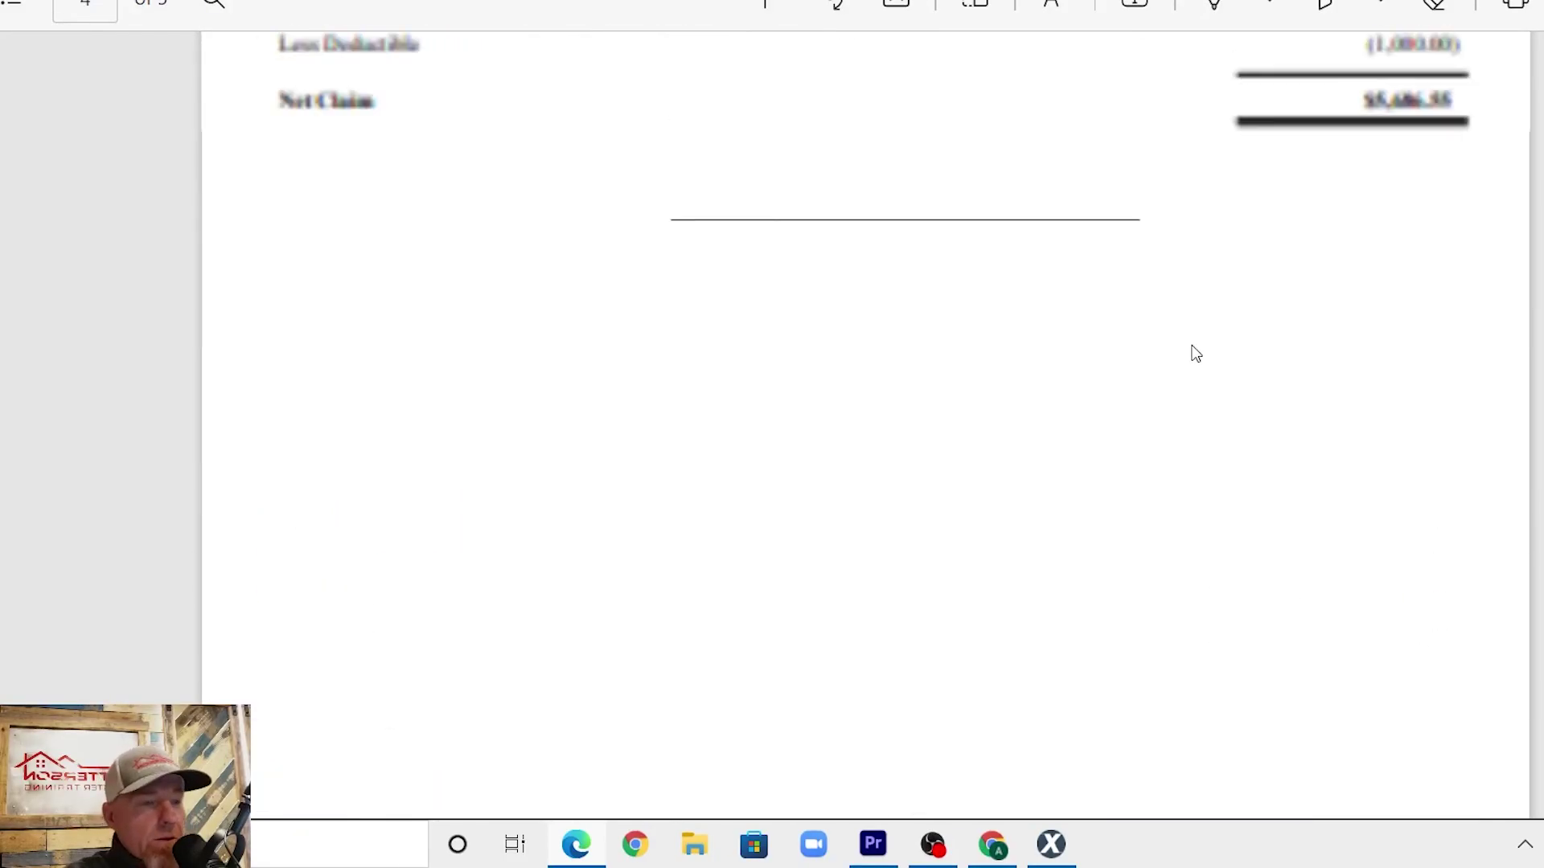
scroll(1190, 353, up, 5)
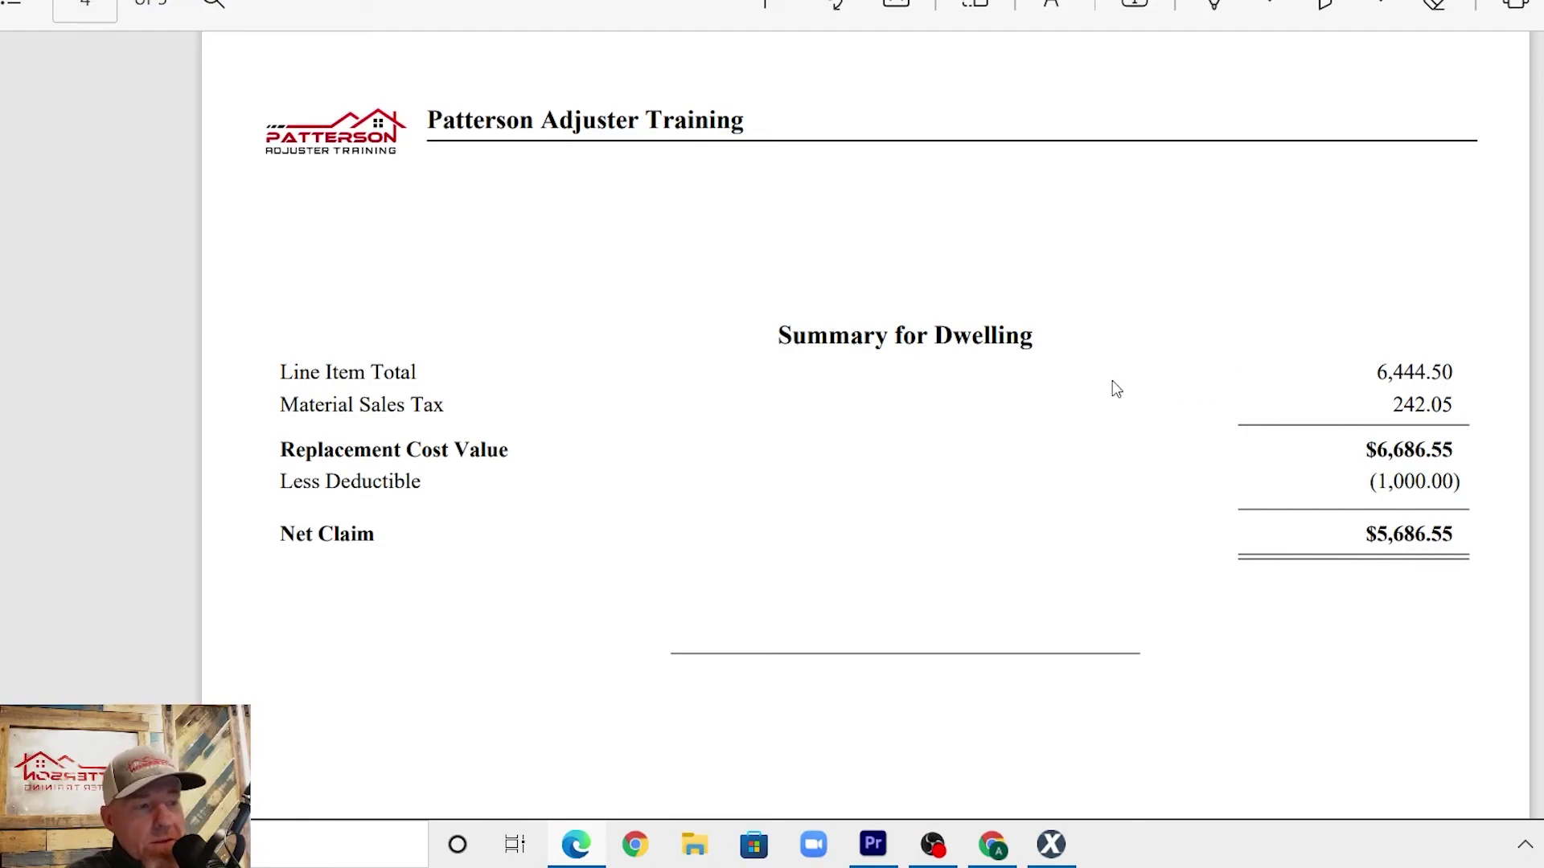
scroll(1113, 382, down, 8)
scroll(1130, 378, up, 4)
scroll(1182, 370, up, 3)
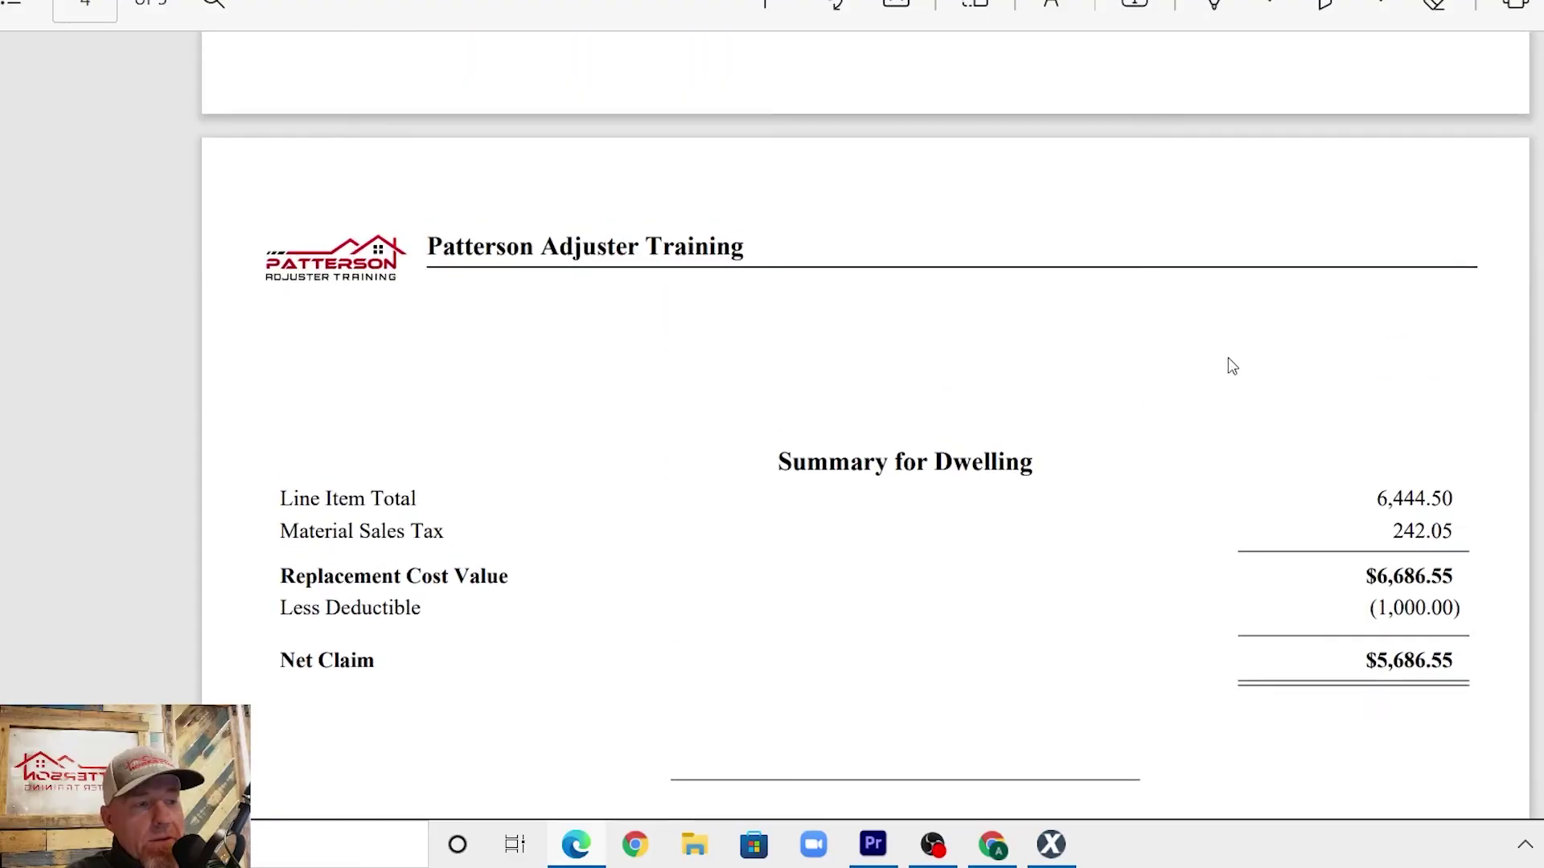
scroll(1110, 474, down, 10)
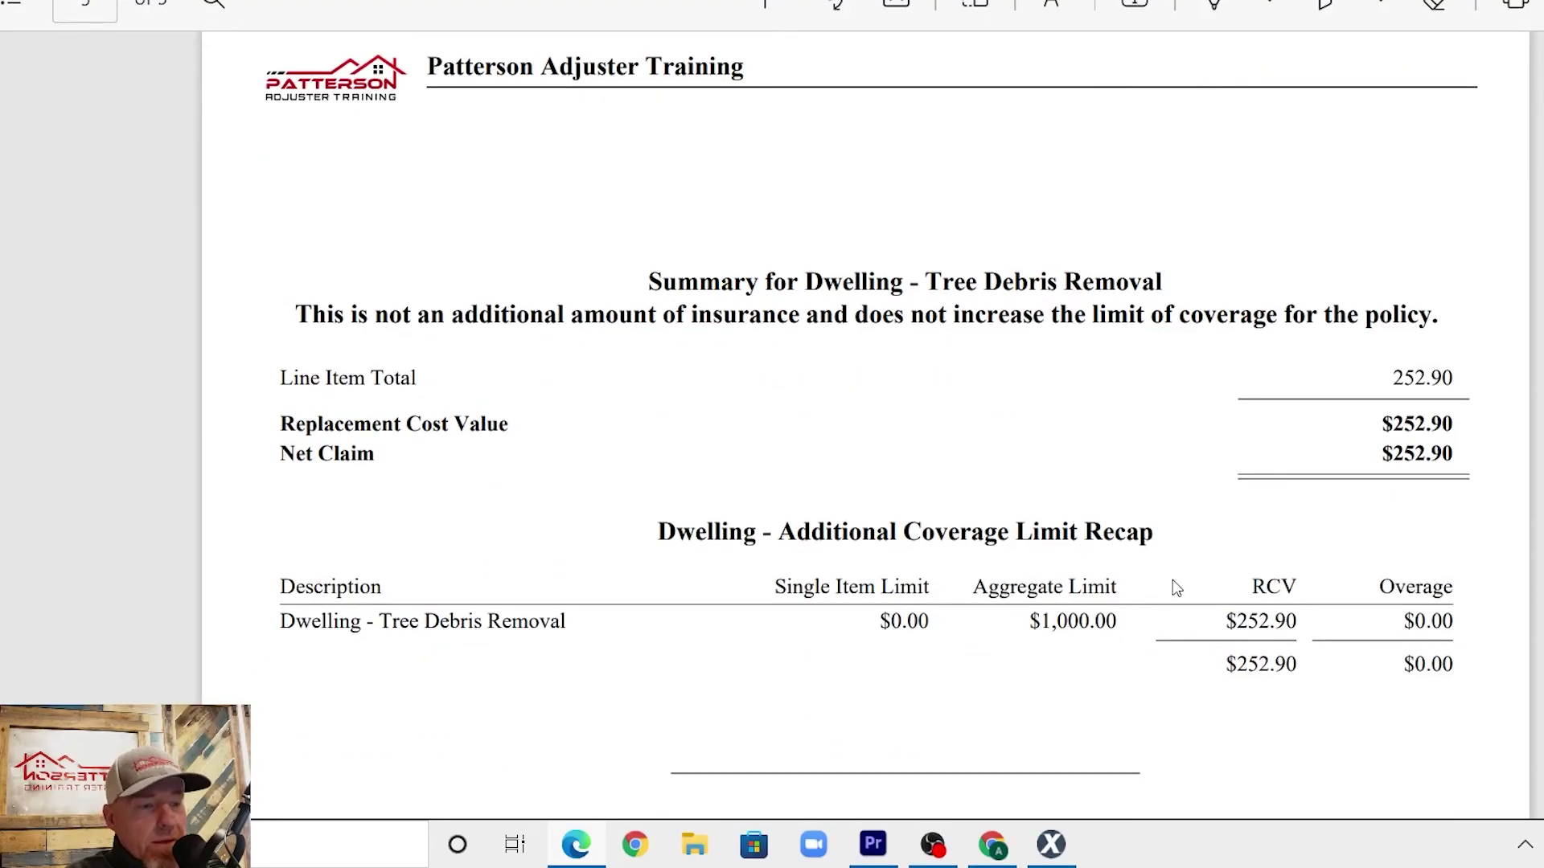